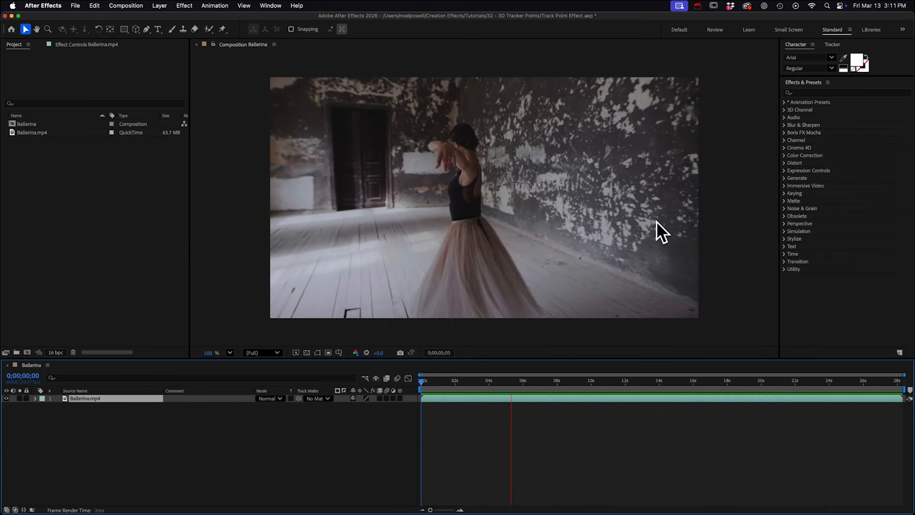
# Stop the preview and apply the Levels (Individual Controls) effect to the Ballerina.mp4 layer
pyautogui.press('space')
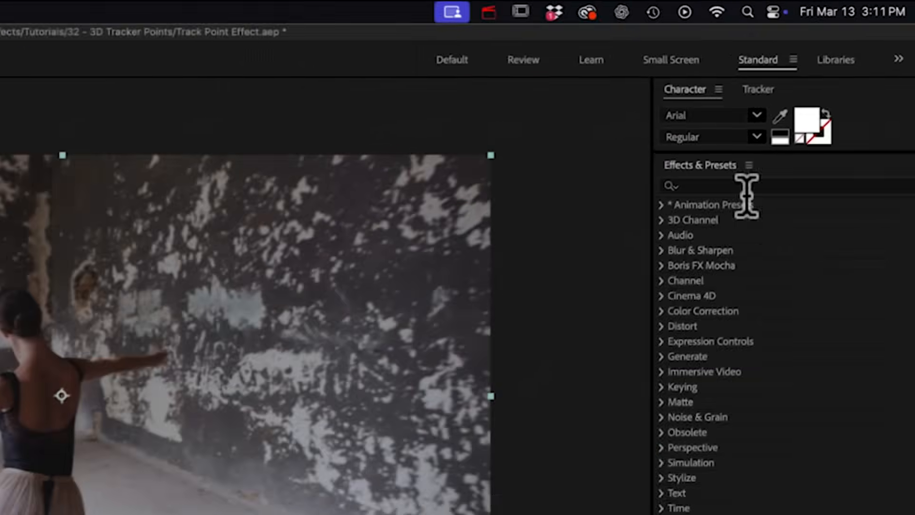
pyautogui.click(827, 93)
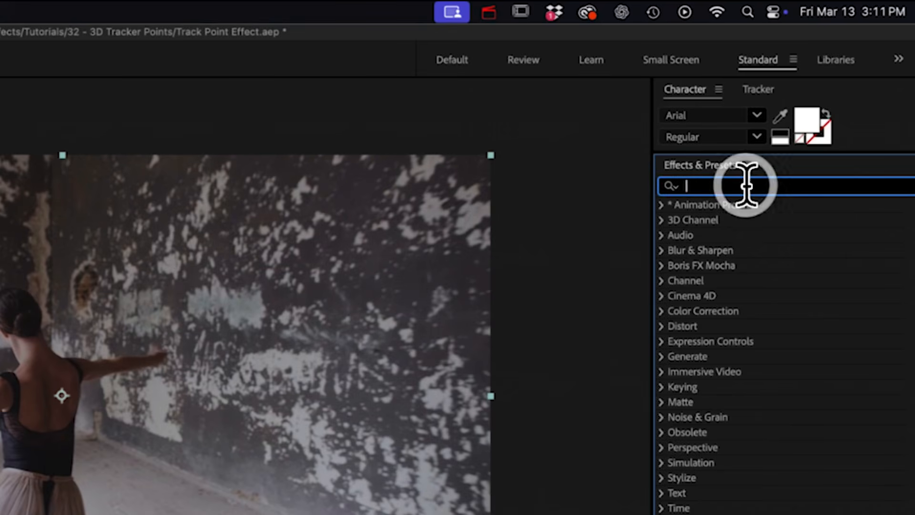
pyautogui.write('levels')
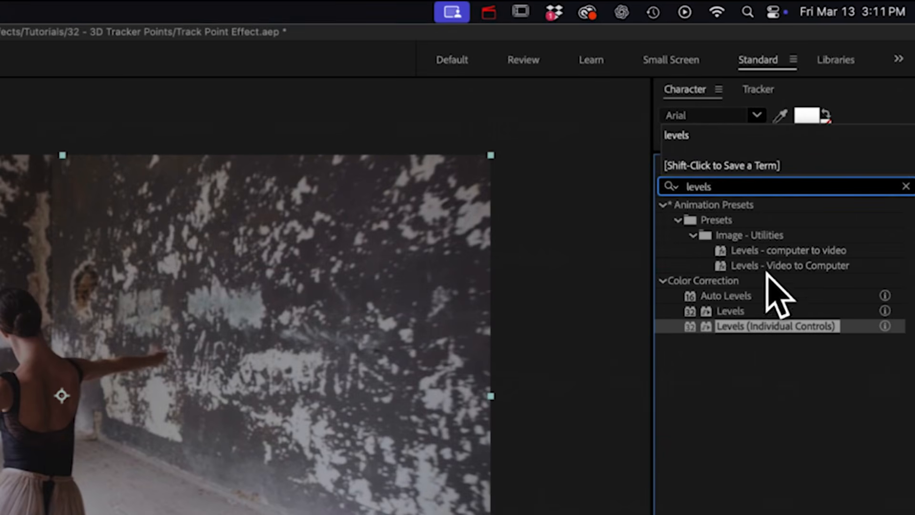
pyautogui.moveTo(775, 326); pyautogui.dragTo(397, 411)
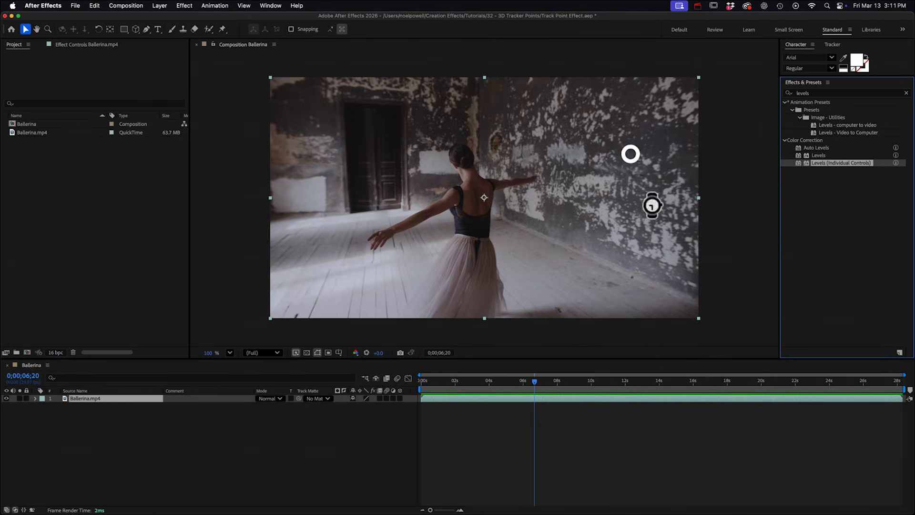
pyautogui.moveTo(652, 205); pyautogui.dragTo(648, 212)
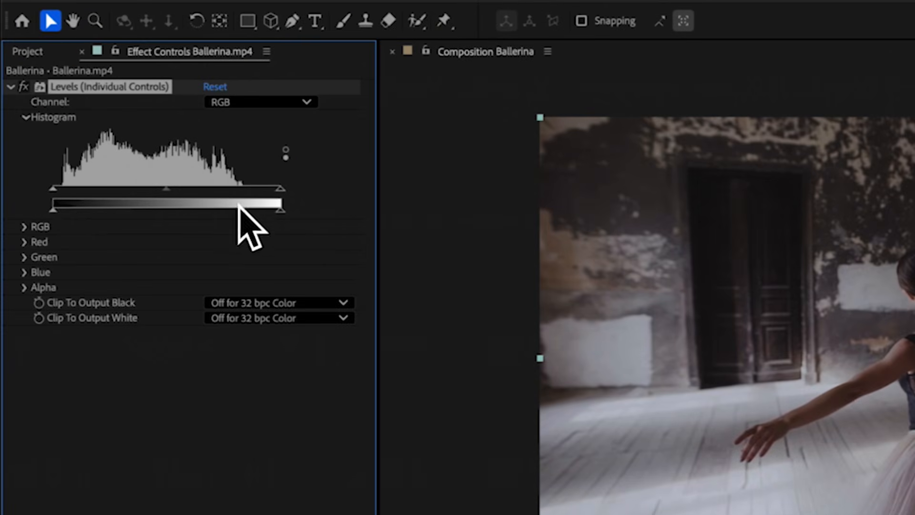
# Tighten the footage's RGB levels to an Input Black of about 1413.5 and an Input White of about 27627.9
pyautogui.moveTo(55, 192); pyautogui.dragTo(61, 193)
pyautogui.moveTo(276, 189); pyautogui.dragTo(243, 192)
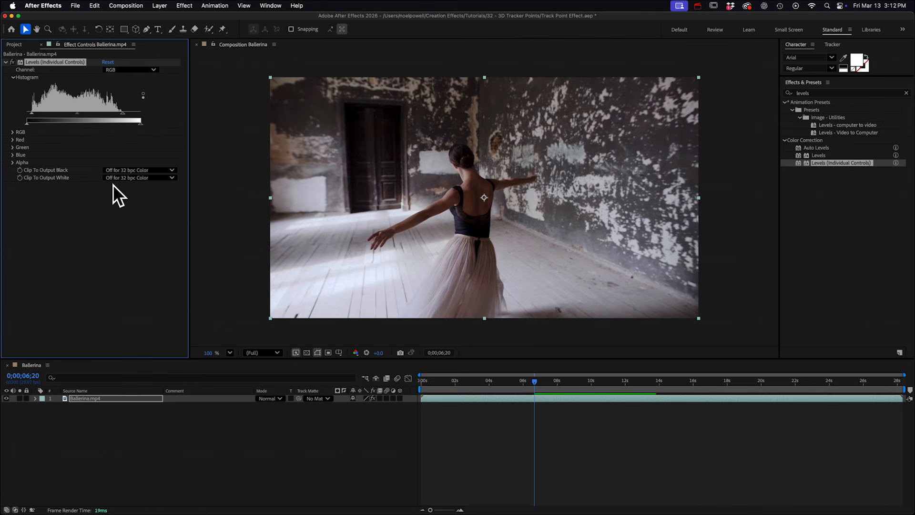
pyautogui.click(13, 132)
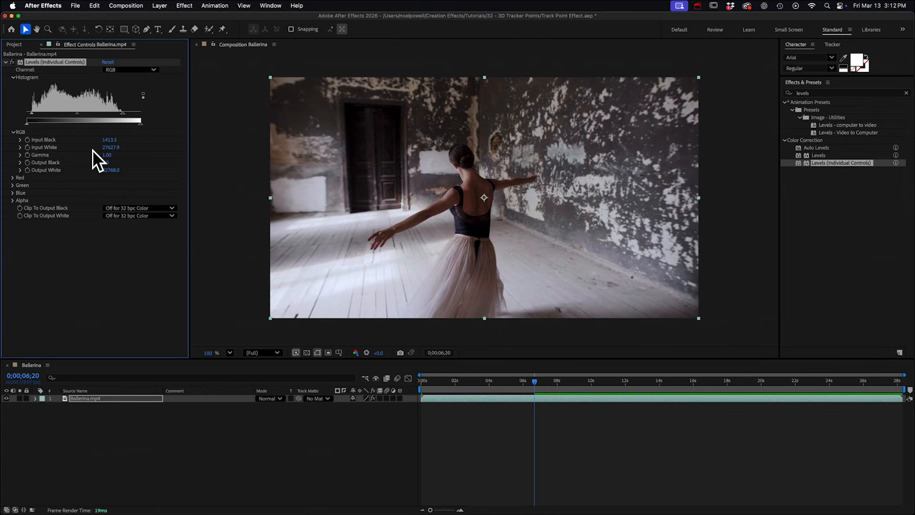
pyautogui.press('super+shift+p')
# Duplicate the Ballerina composition four times in the project
pyautogui.click(15, 44)
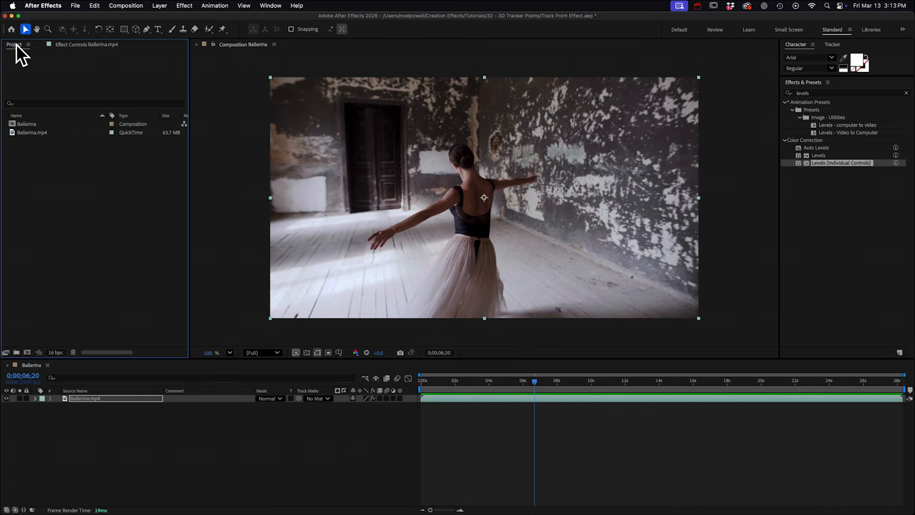
pyautogui.click(32, 123)
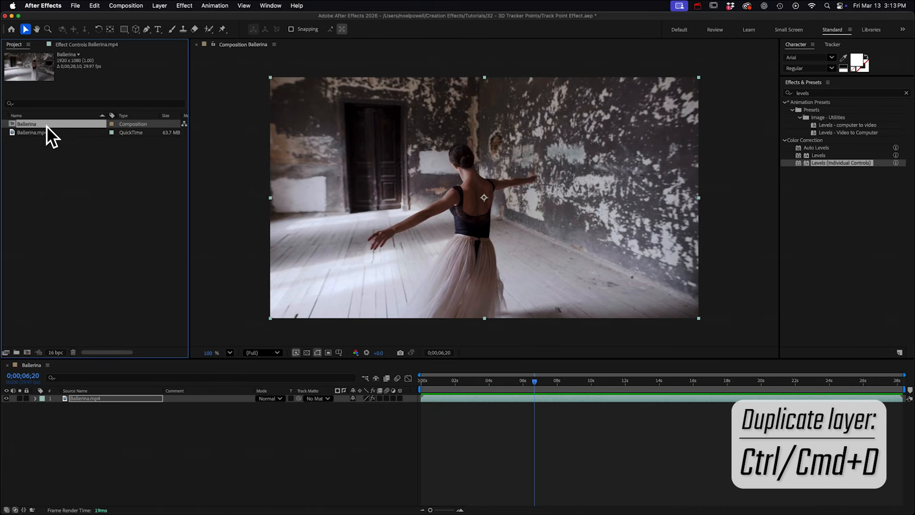
pyautogui.press('super+d')
pyautogui.press('super+d')
pyautogui.press('super+d')
pyautogui.press('super+d')
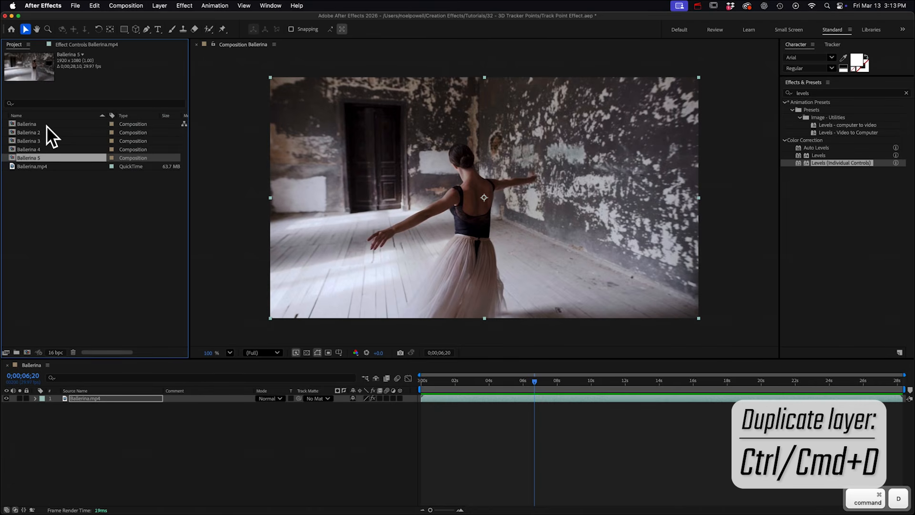
# Open the Ballerina 2 composition and add a Levels effect to its footage with Gamma raised to about 1.55
pyautogui.click(31, 125)
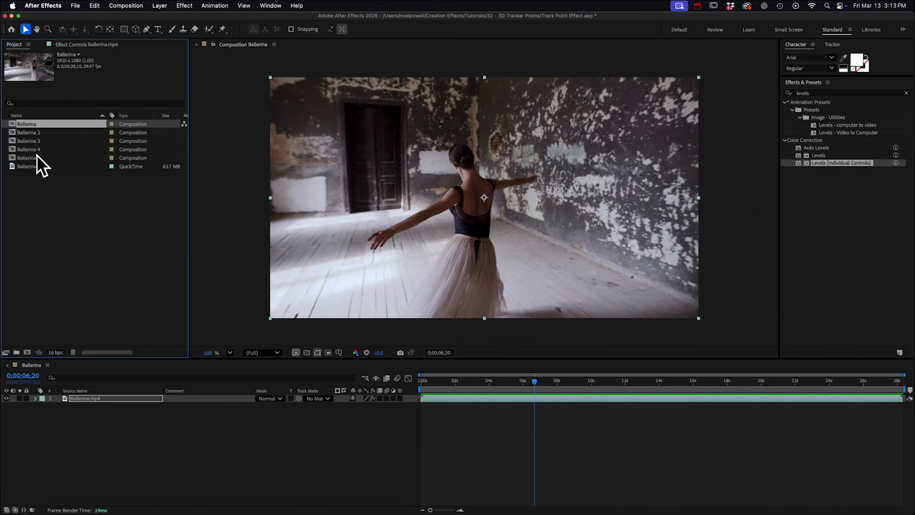
pyautogui.click(27, 133)
pyautogui.doubleClick(27, 133)
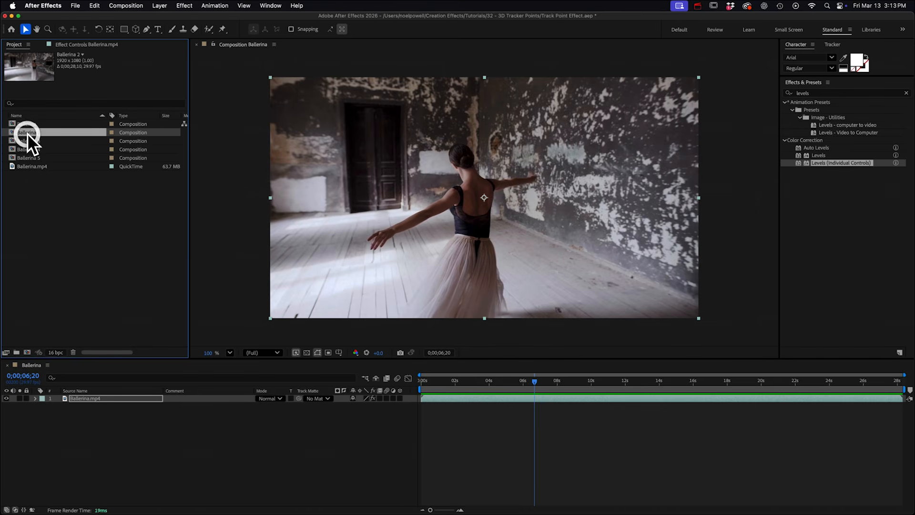
pyautogui.click(99, 399)
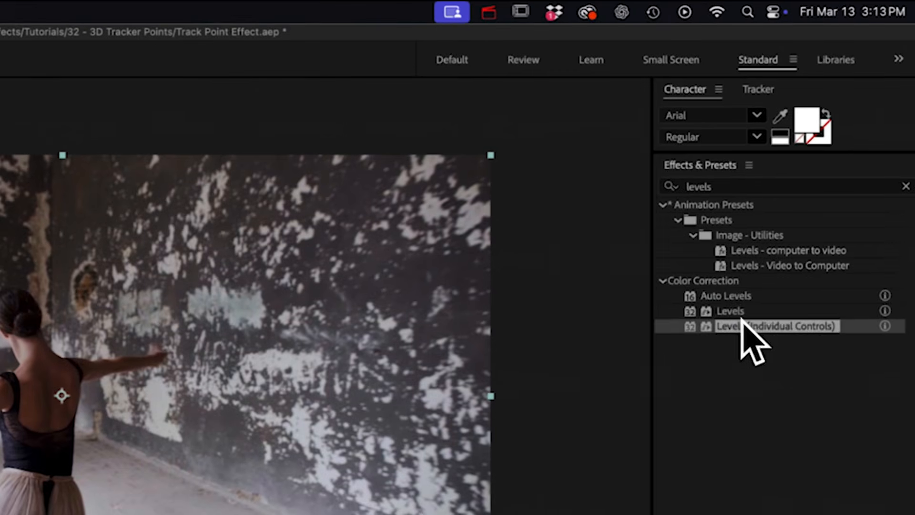
pyautogui.moveTo(734, 312); pyautogui.dragTo(90, 428)
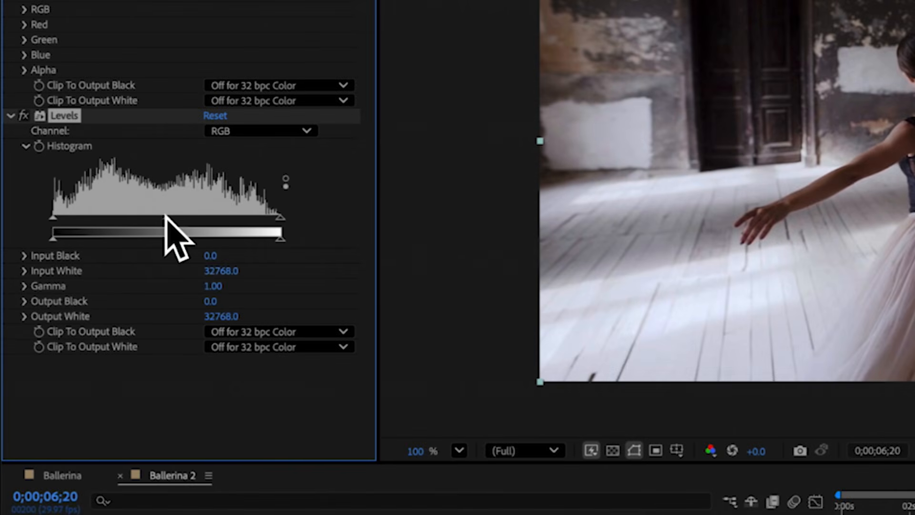
pyautogui.moveTo(167, 217); pyautogui.dragTo(132, 222)
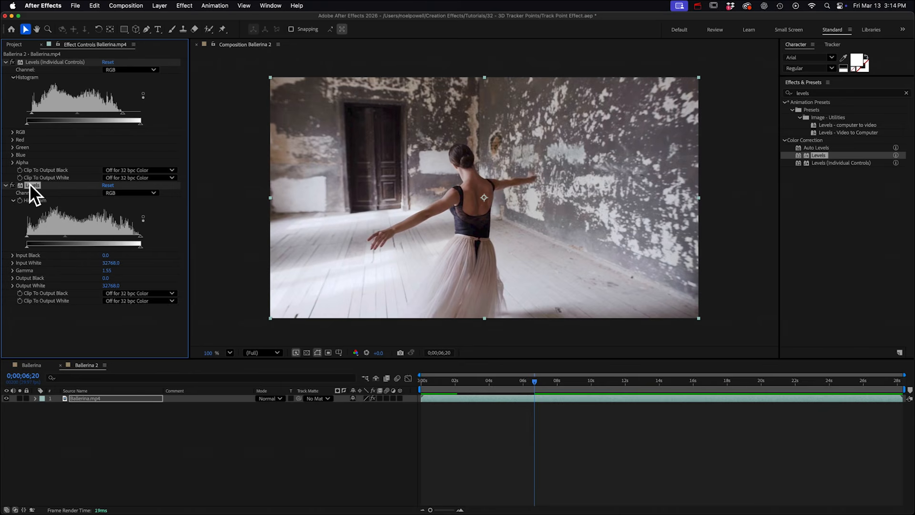
# Copy the Levels effect onto the footage in Ballerina 3 and brighten it to a Gamma of about 2.44
pyautogui.click(11, 45)
pyautogui.doubleClick(30, 141)
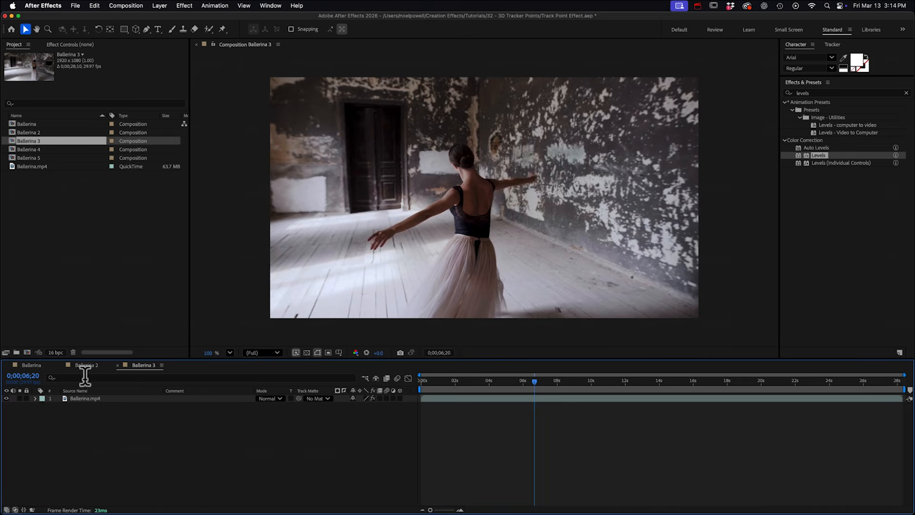
pyautogui.click(90, 398)
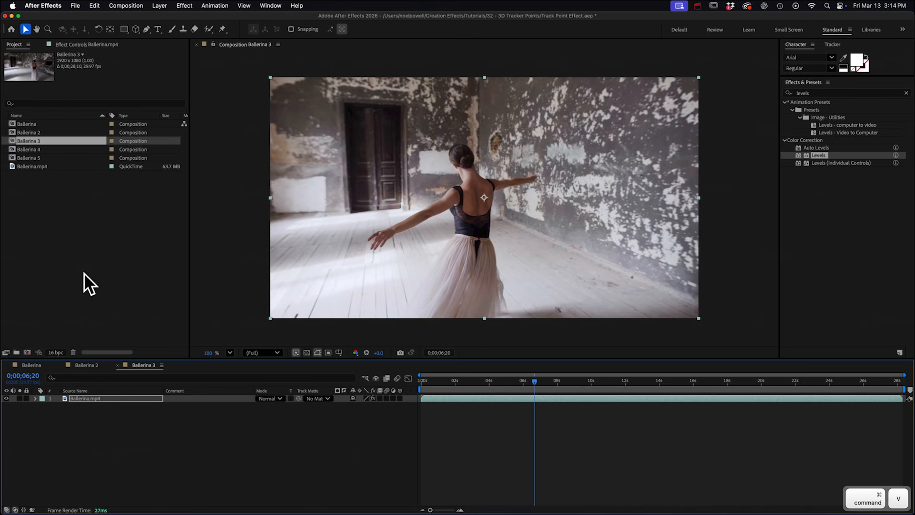
pyautogui.click(80, 45)
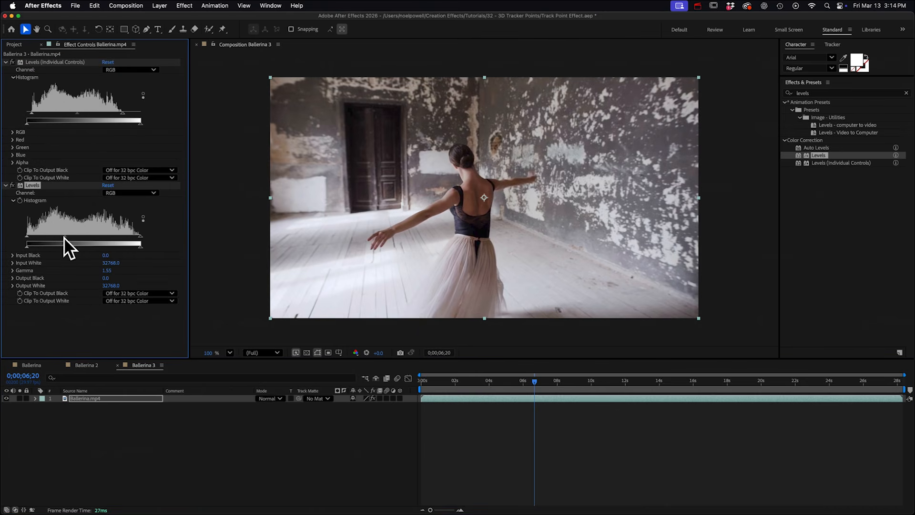
pyautogui.moveTo(65, 235); pyautogui.dragTo(49, 238)
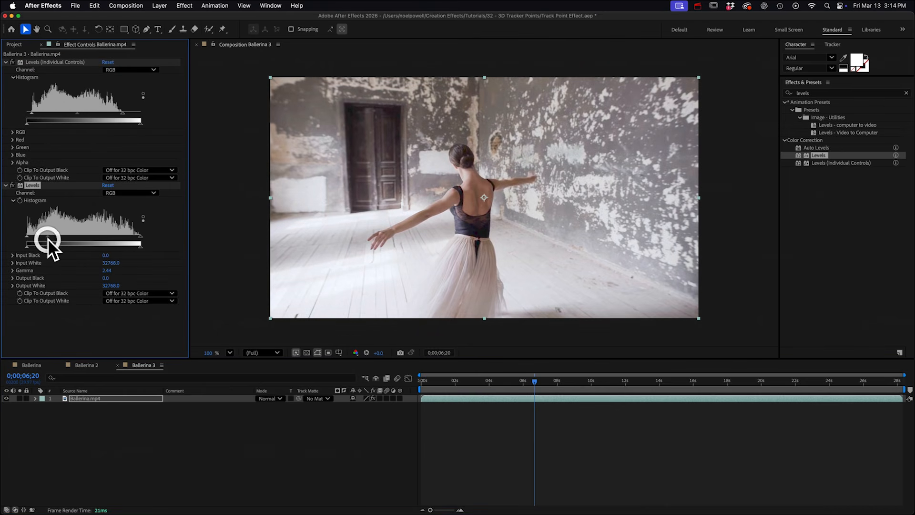
# Paste the Levels effect onto the footage in Ballerina 4 and darken it to a Gamma of about 0.68
pyautogui.click(14, 44)
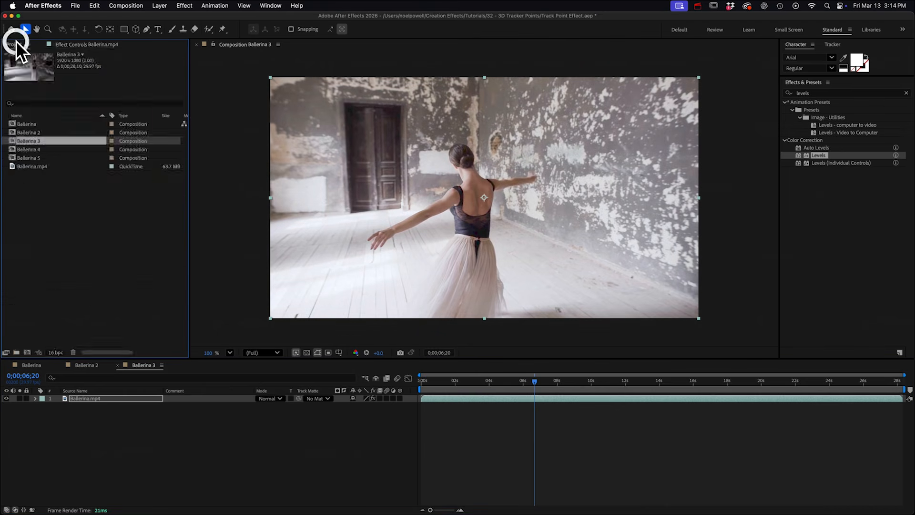
pyautogui.doubleClick(26, 150)
pyautogui.click(82, 399)
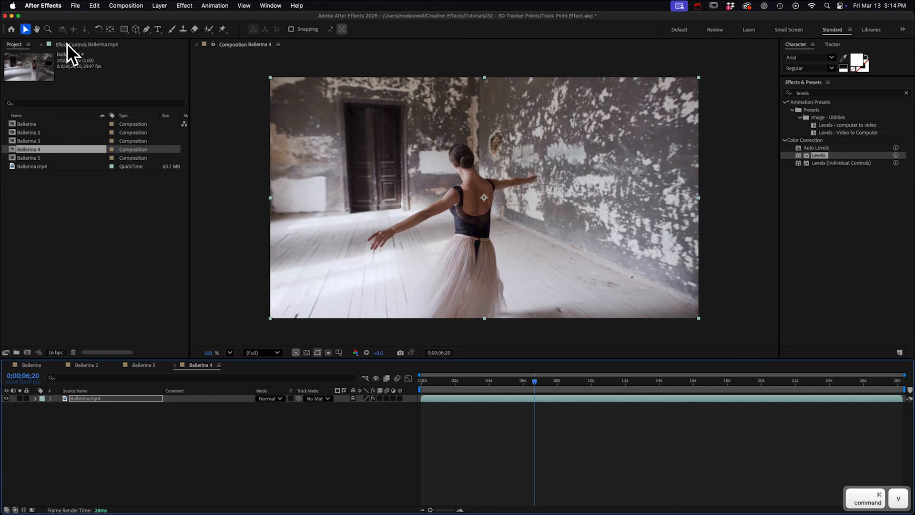
pyautogui.click(69, 45)
pyautogui.moveTo(63, 236); pyautogui.dragTo(95, 238)
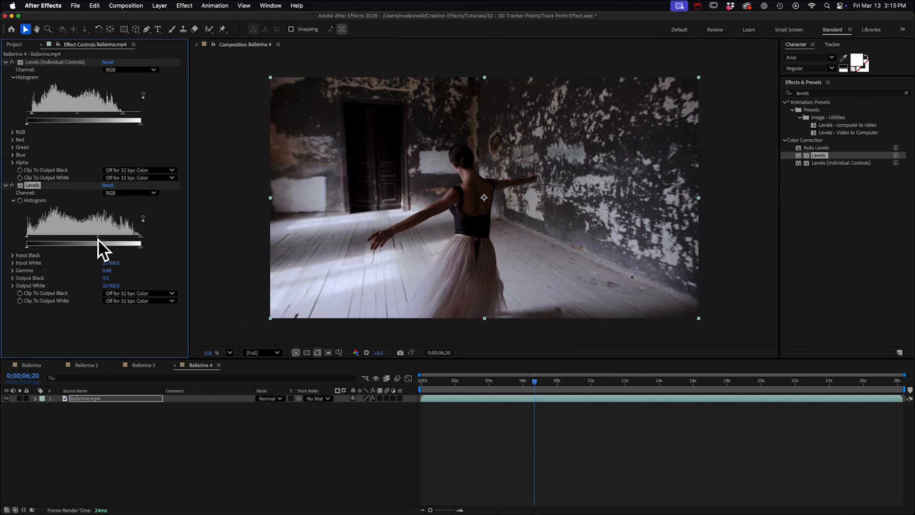
# Copy the darkened Levels effect from Ballerina 4 onto the footage in Ballerina 5 and lower its Gamma to about 0.32
pyautogui.click(34, 185)
pyautogui.click(14, 44)
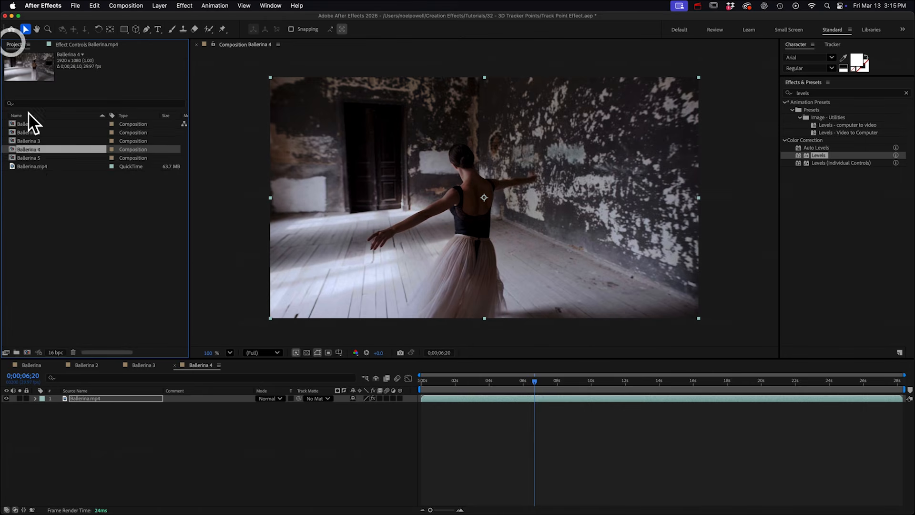
pyautogui.doubleClick(31, 157)
pyautogui.click(85, 399)
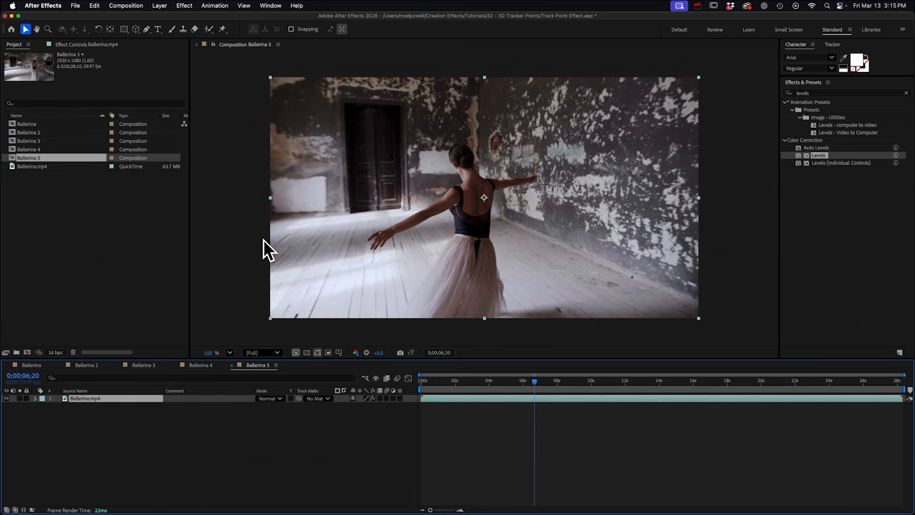
pyautogui.click(82, 44)
pyautogui.click(98, 235)
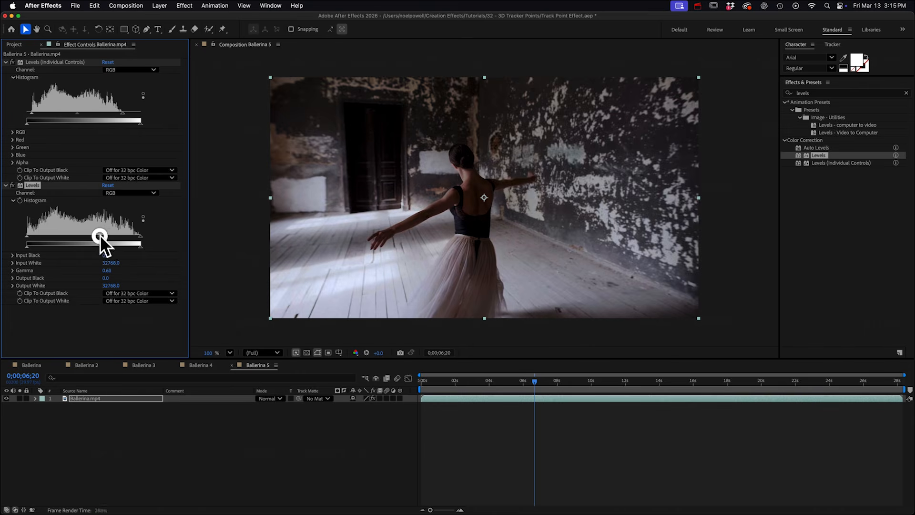
pyautogui.moveTo(99, 236); pyautogui.dragTo(119, 240)
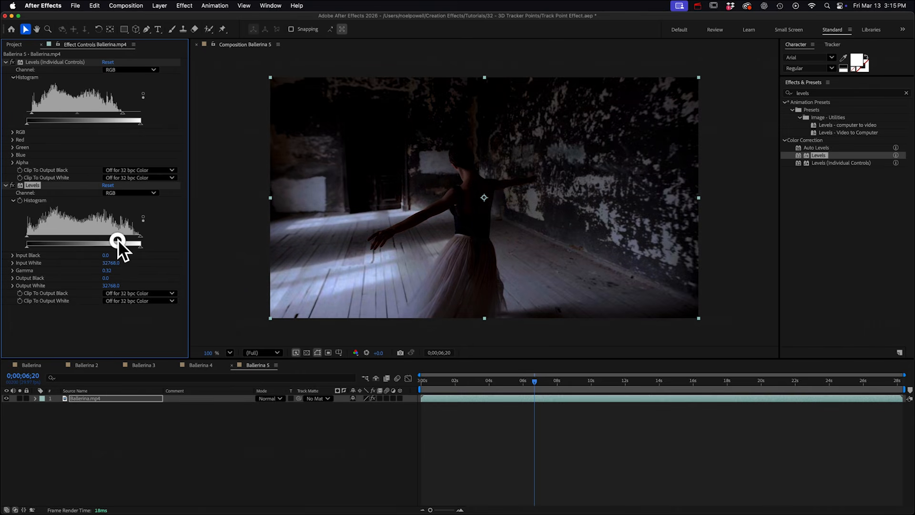
pyautogui.click(78, 432)
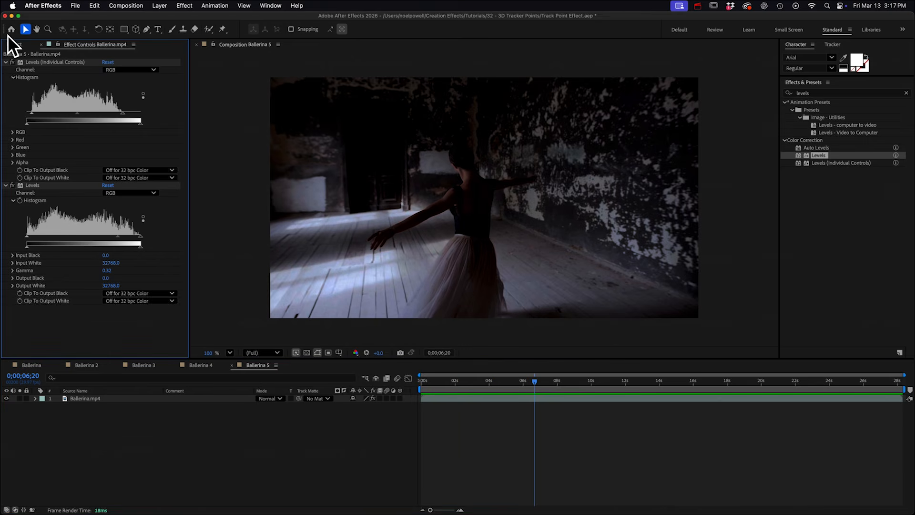
# Create a new composition from the original Ballerina composition and rename it Track Points
pyautogui.click(10, 43)
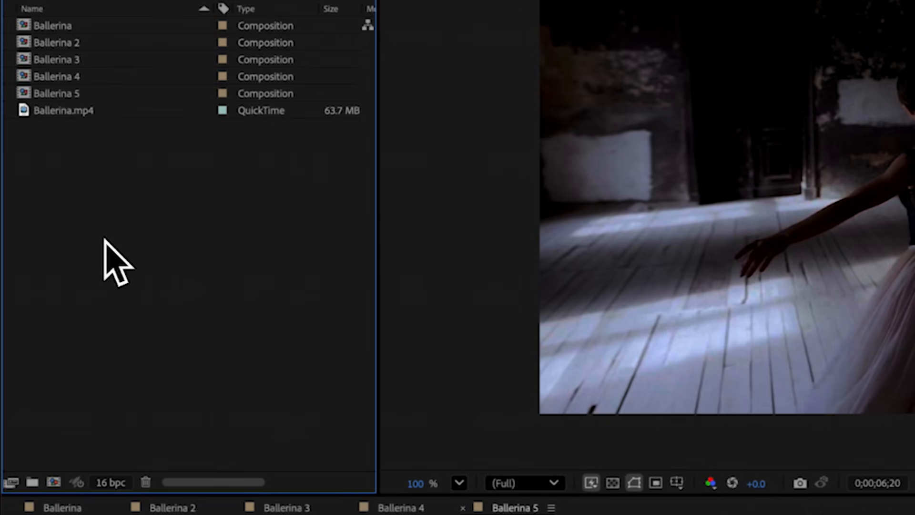
pyautogui.moveTo(57, 24); pyautogui.dragTo(55, 484)
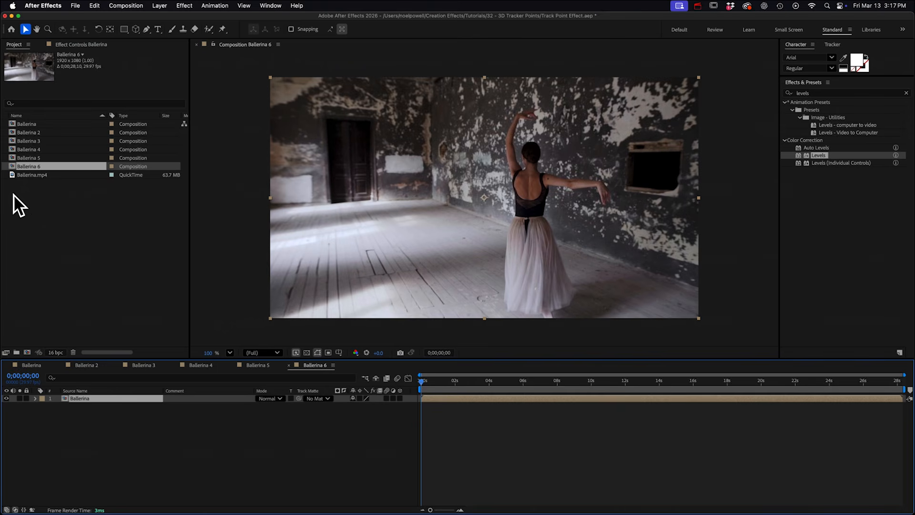
pyautogui.click(24, 167)
pyautogui.press('Return')
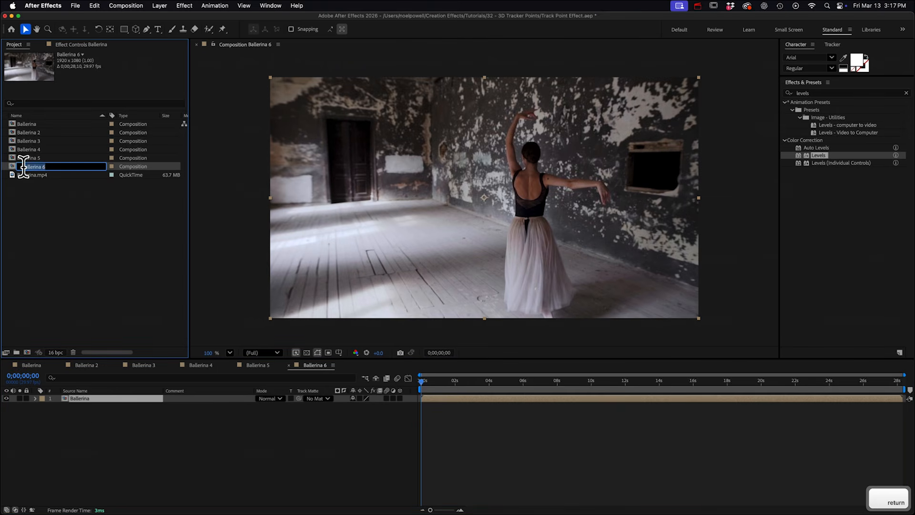
pyautogui.write('Track Points')
pyautogui.press('Return')
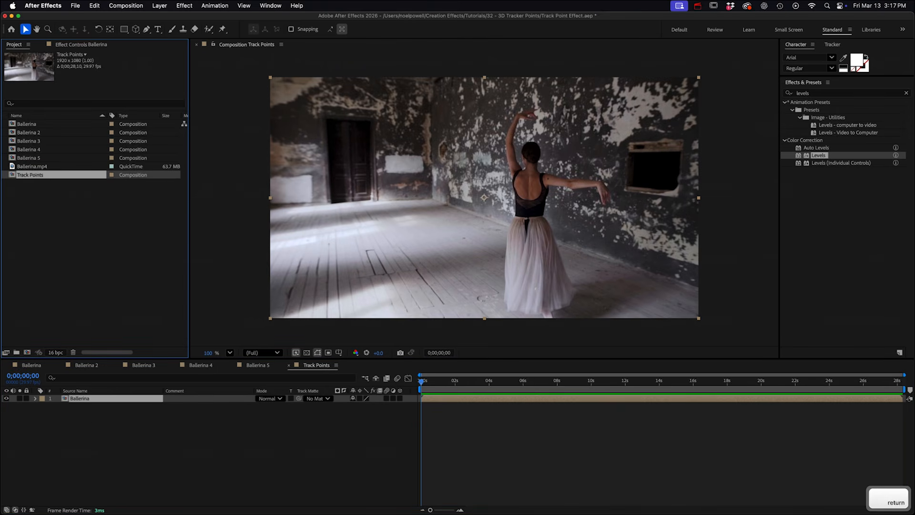
# In the Track Points composition, shorten the Ballerina layer and the work area to end at about 11 seconds
pyautogui.doubleClick(24, 177)
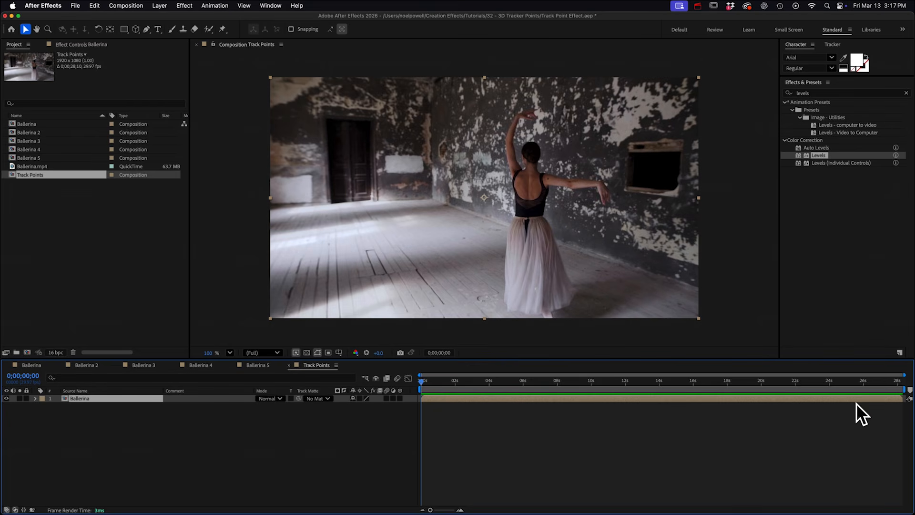
pyautogui.moveTo(900, 398); pyautogui.dragTo(605, 407)
pyautogui.moveTo(900, 389); pyautogui.dragTo(596, 415)
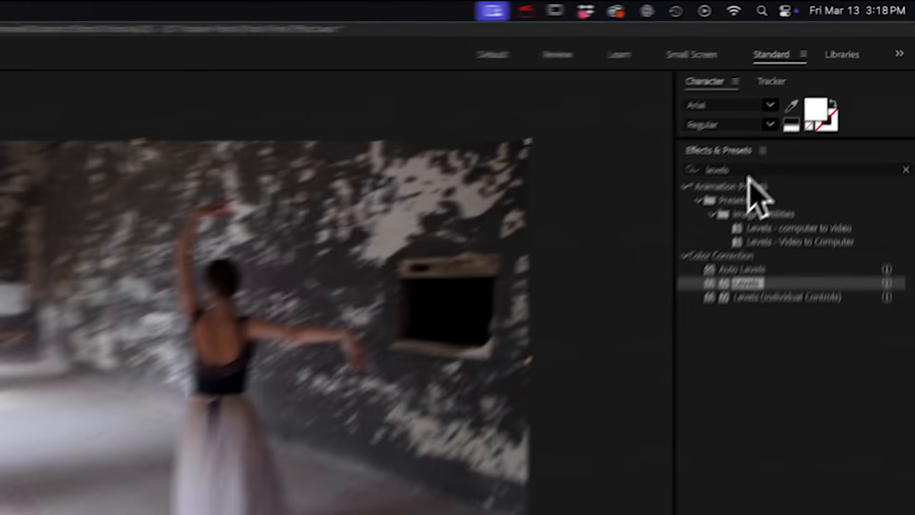
# Find the 3D Camera Tracker effect and apply it to the Ballerina layer in Track Points
pyautogui.click(820, 94)
pyautogui.write('3d')
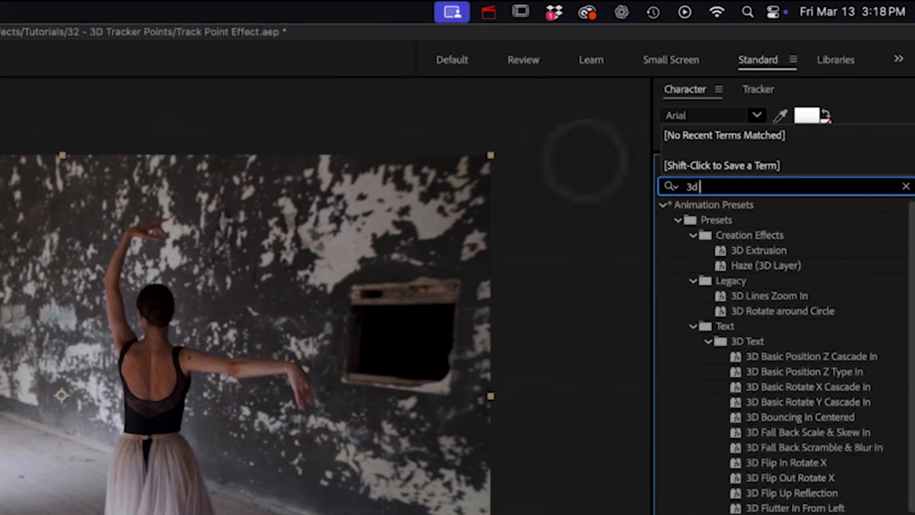
pyautogui.write(' camera')
pyautogui.moveTo(731, 221); pyautogui.dragTo(104, 376)
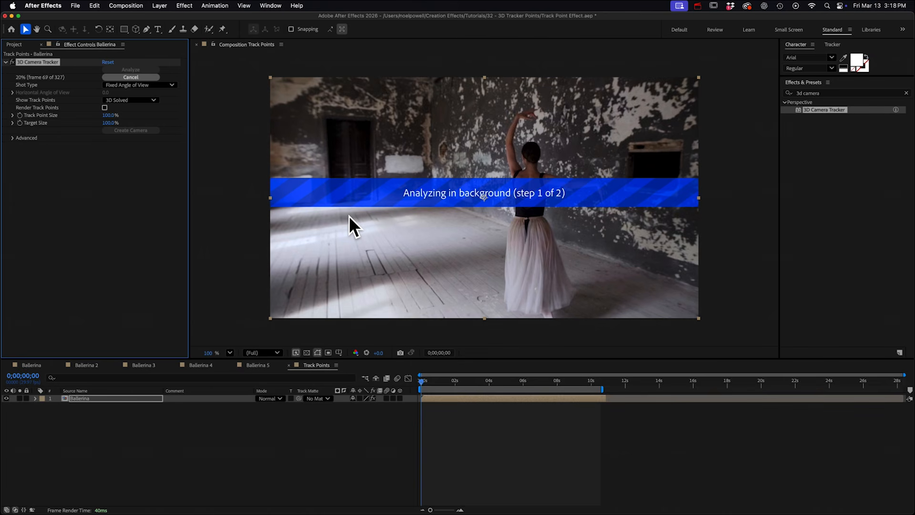
# Cancel the running camera analysis and add the Fast Box Blur and Levels effects to the Ballerina layer below the tracker
pyautogui.click(131, 77)
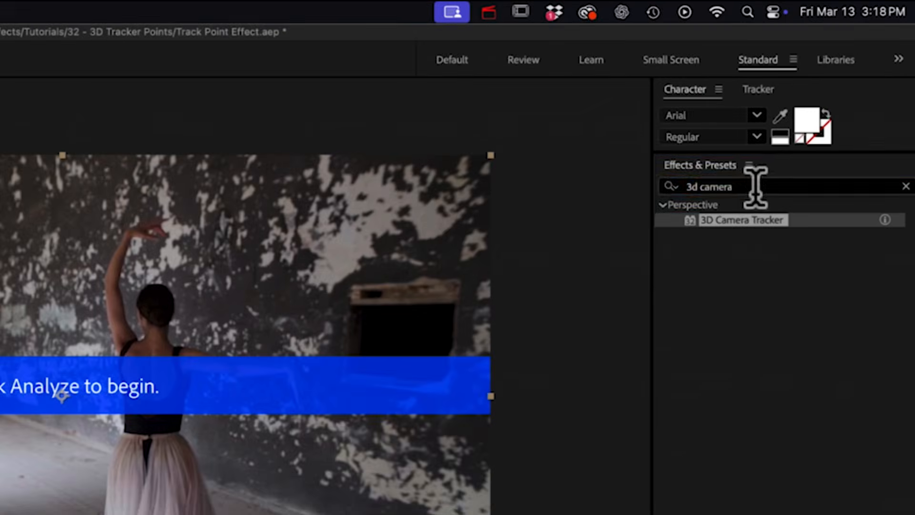
pyautogui.click(756, 187)
pyautogui.write('fast')
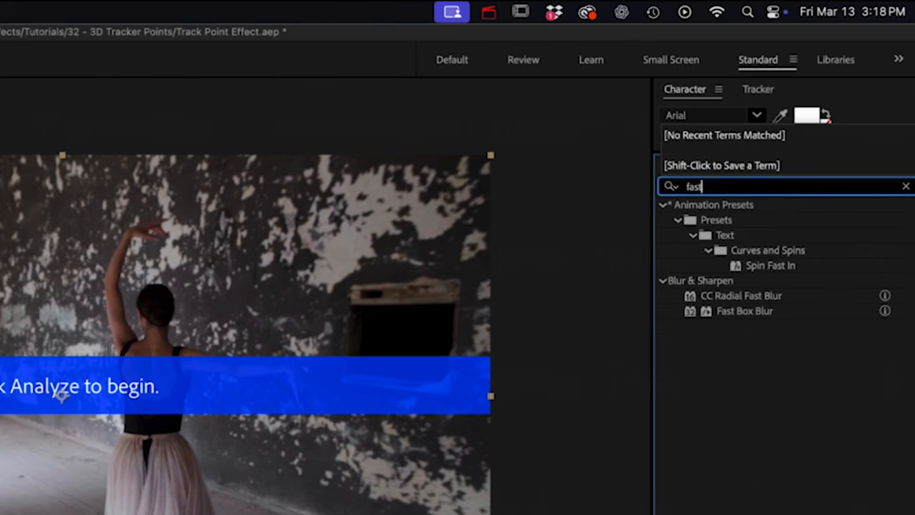
pyautogui.moveTo(748, 315); pyautogui.dragTo(114, 460)
pyautogui.click(730, 186)
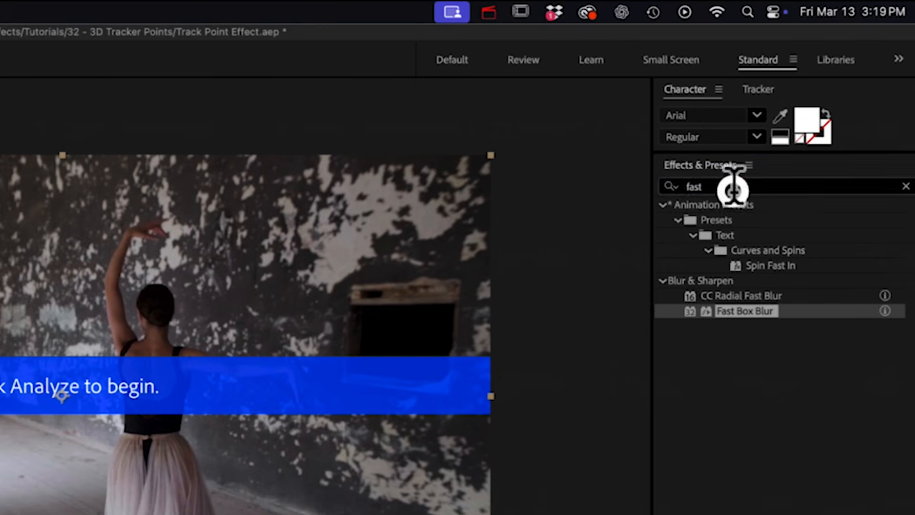
pyautogui.write('level')
pyautogui.moveTo(738, 310); pyautogui.dragTo(91, 465)
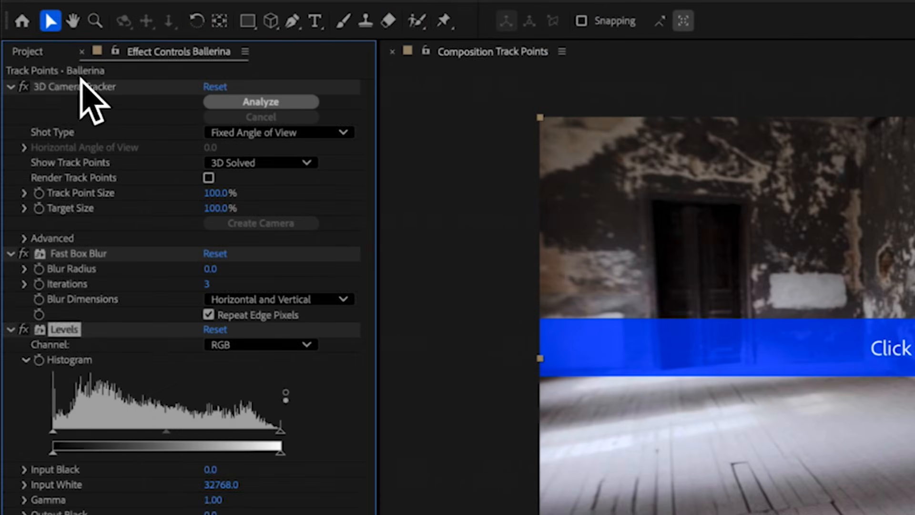
# In the 3D Camera Tracker, enable Render Track Points and set Show Track Points to 2D Source
pyautogui.click(34, 62)
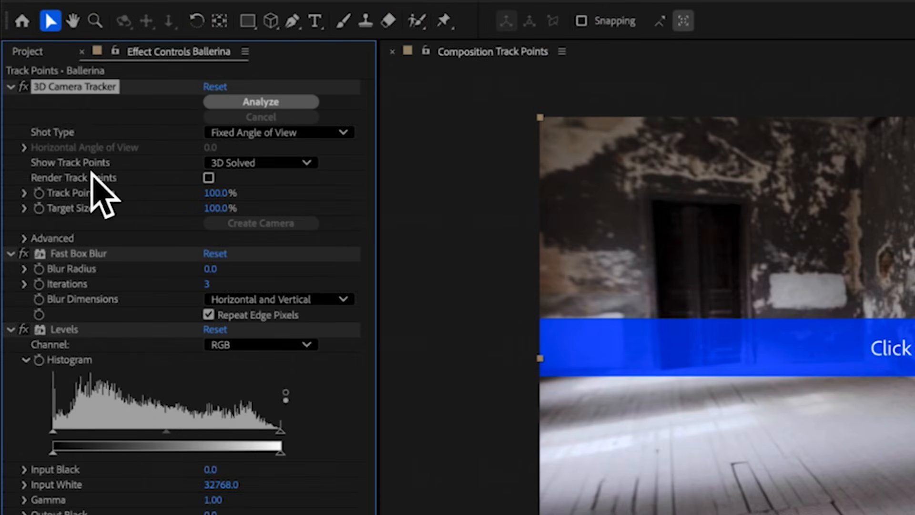
pyautogui.click(209, 177)
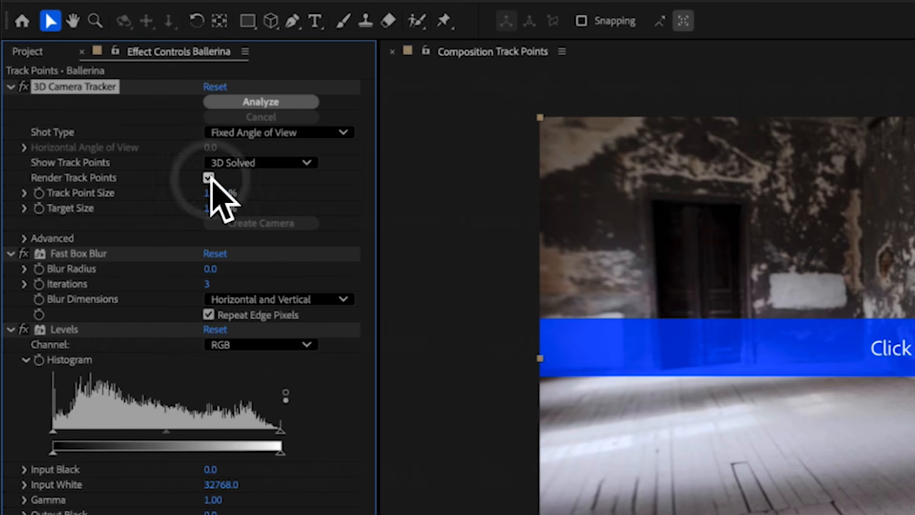
pyautogui.click(262, 162)
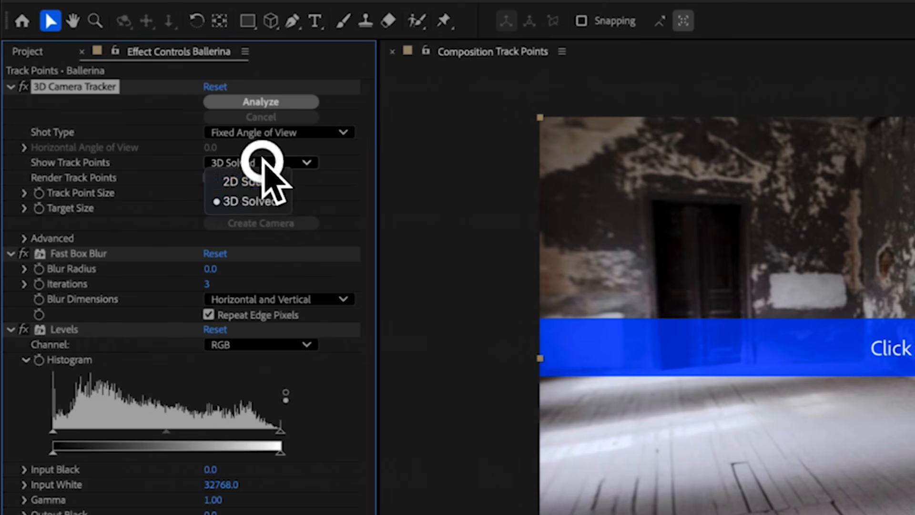
pyautogui.click(246, 181)
pyautogui.click(283, 164)
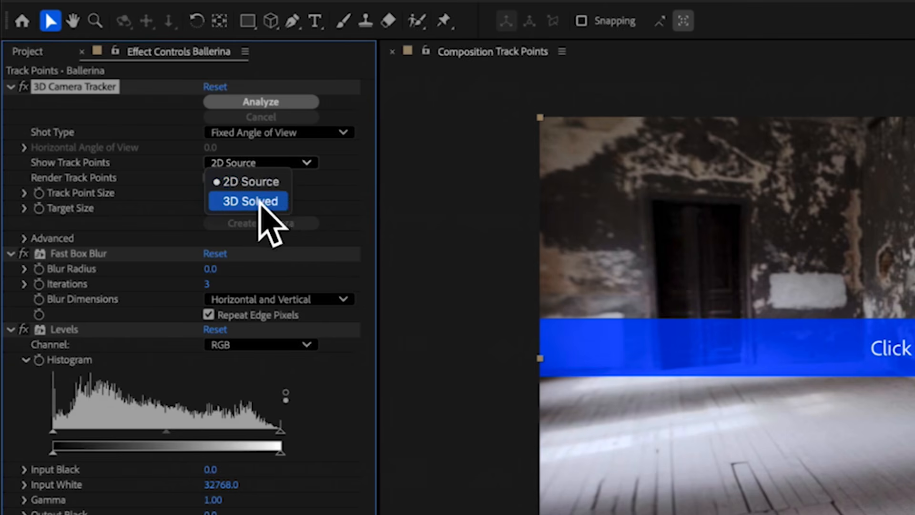
pyautogui.click(315, 182)
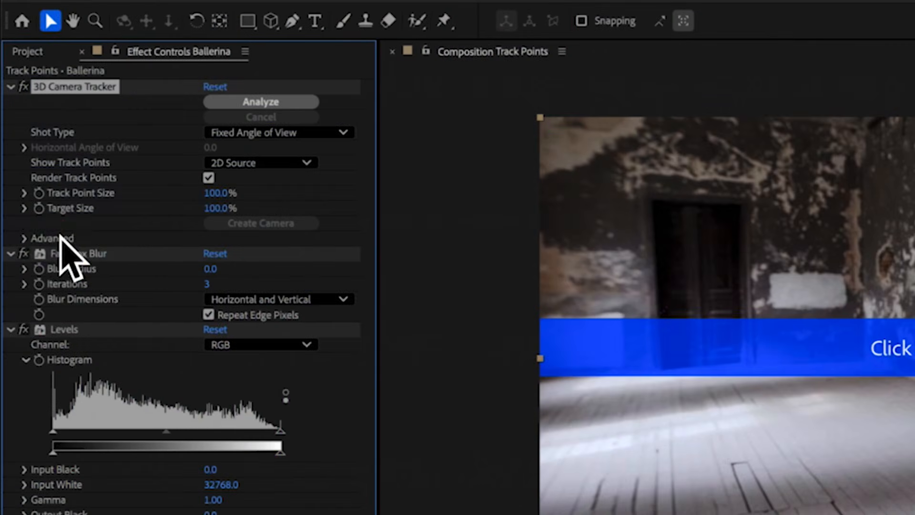
# In the 3D Camera Tracker's advanced settings, enable Detailed Analysis and Hide Warning Banner
pyautogui.click(24, 238)
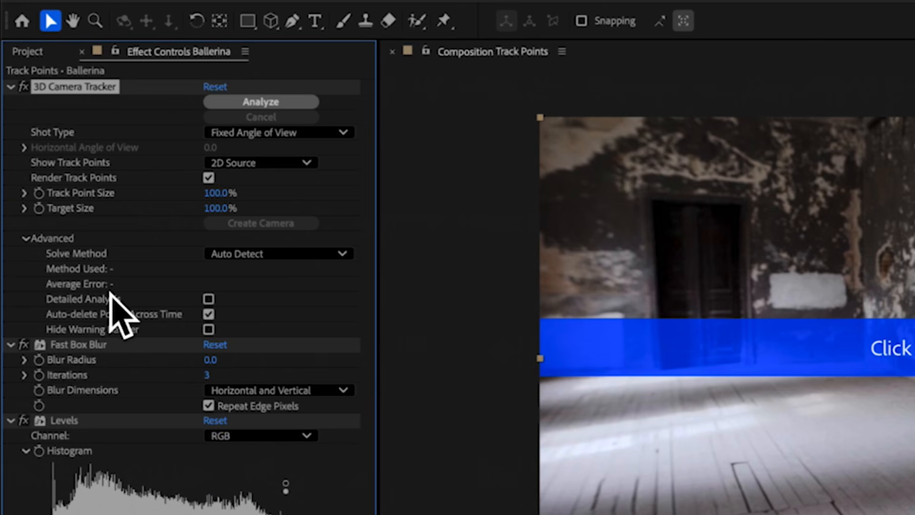
pyautogui.click(208, 299)
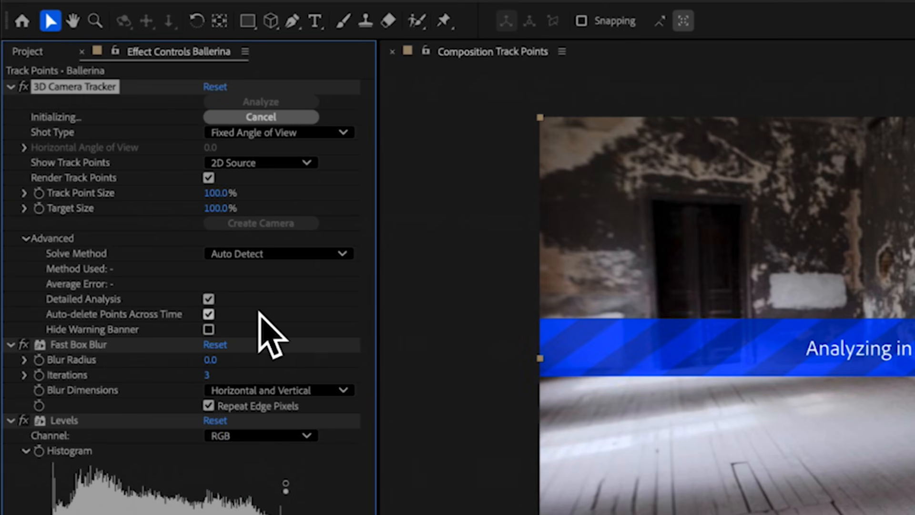
pyautogui.click(208, 329)
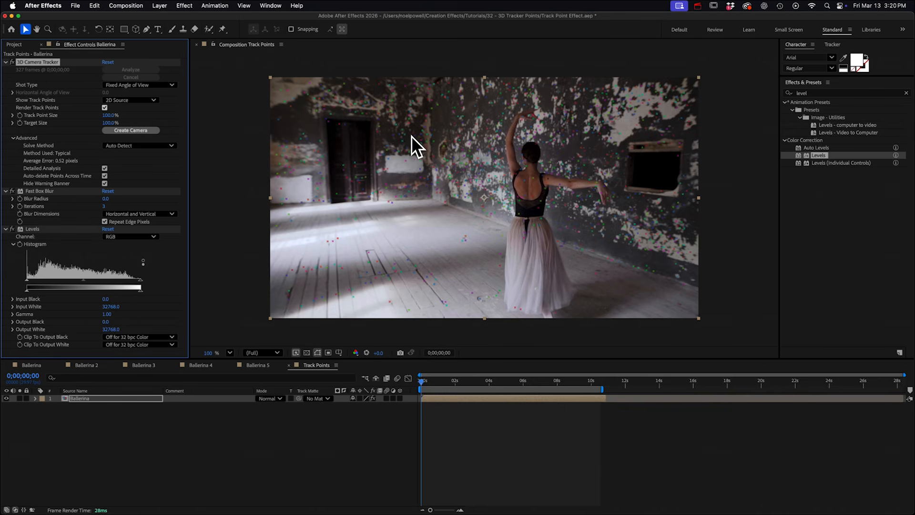
# Preview the rendered track points and add a Transform effect above the 3D Camera Tracker on the Ballerina layer
pyautogui.press('space')
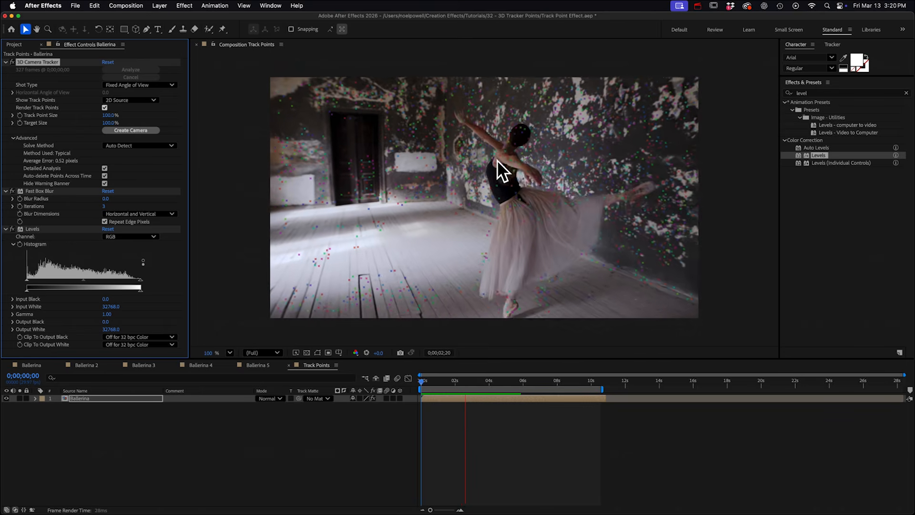
pyautogui.click(836, 93)
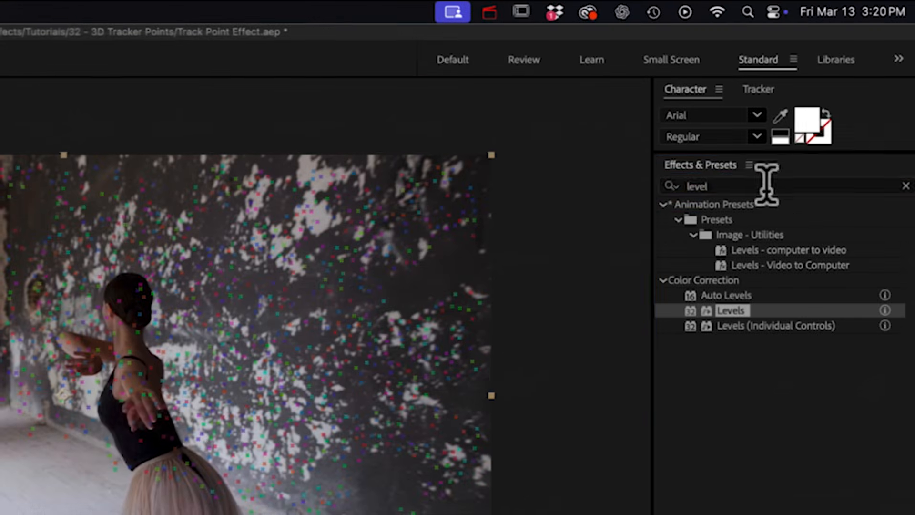
pyautogui.write('transf')
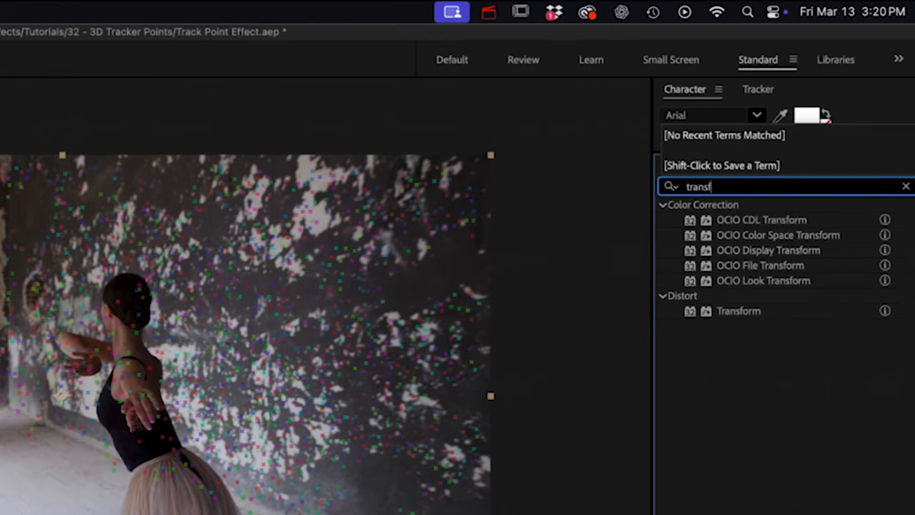
pyautogui.moveTo(745, 311); pyautogui.dragTo(0, 135)
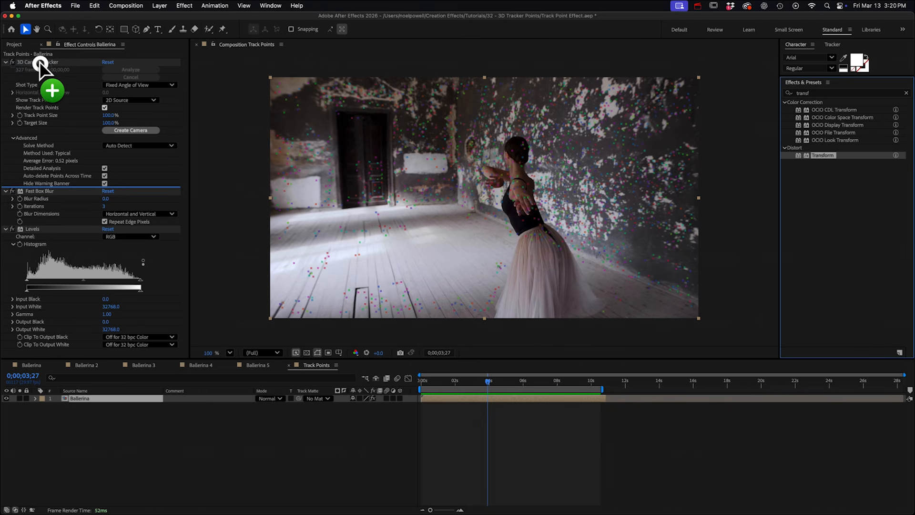
pyautogui.moveTo(39, 61); pyautogui.dragTo(40, 61)
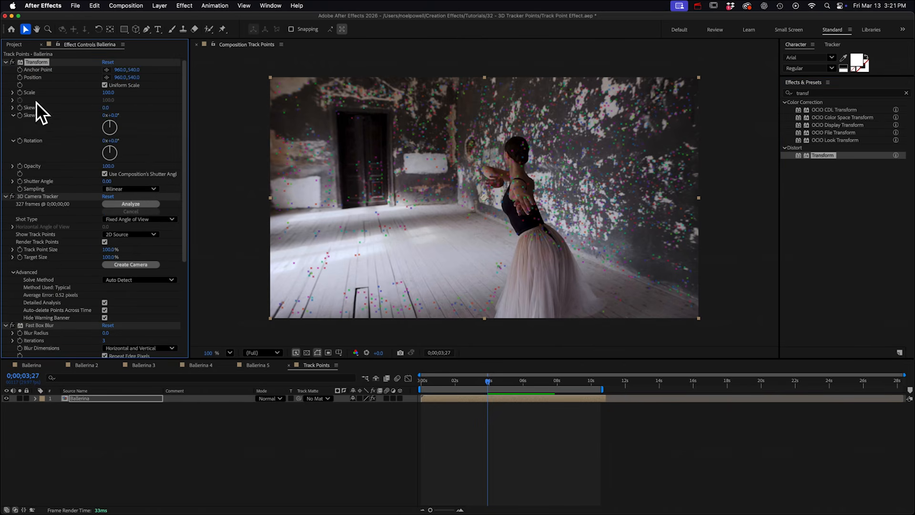
# Set the Transform effect's Opacity to 0 and play back the isolated track points
pyautogui.click(108, 166)
pyautogui.write('0')
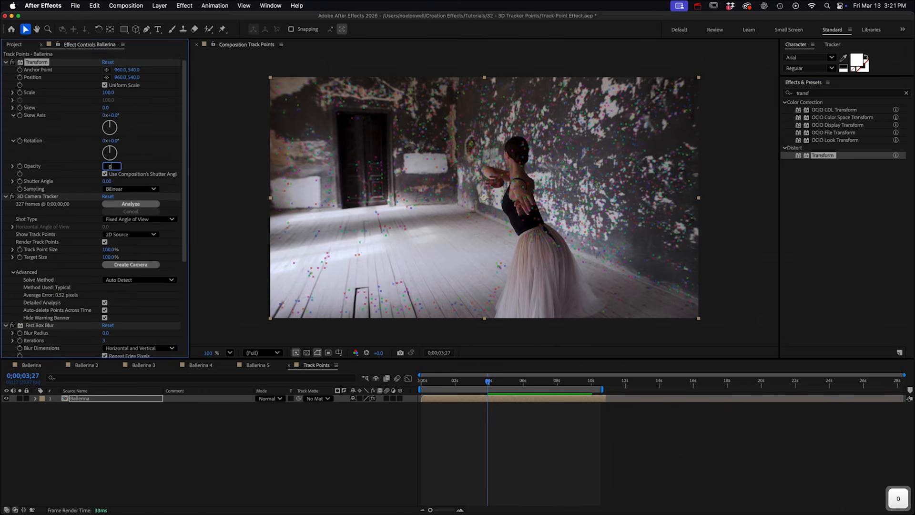
pyautogui.press('Return')
pyautogui.press('space')
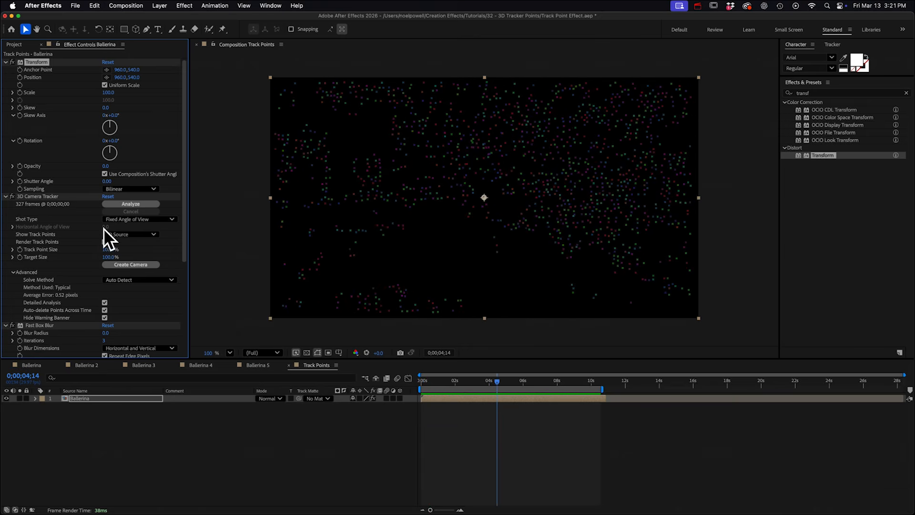
# Set the tracker's Track Point Size to 74% and the Fast Box Blur's Blur Radius to 1.8, checking the points up close
pyautogui.moveTo(110, 253); pyautogui.dragTo(233, 251)
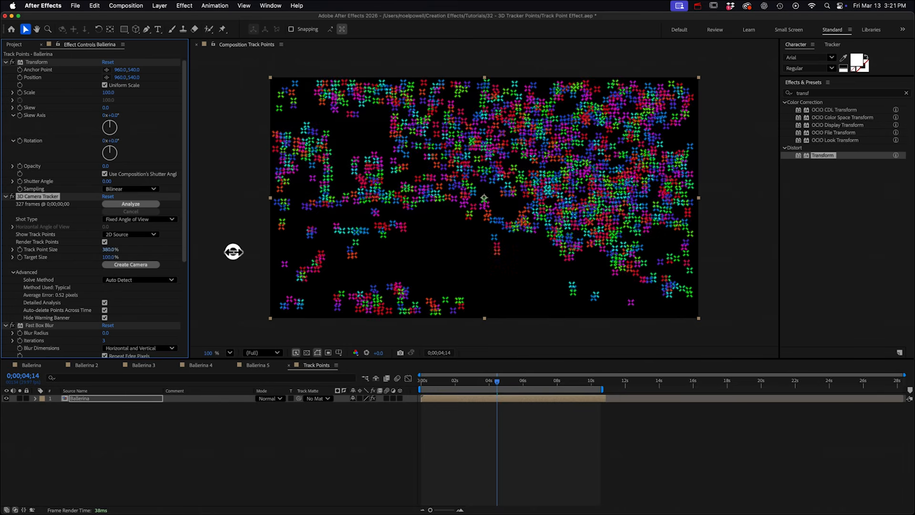
pyautogui.moveTo(208, 251); pyautogui.dragTo(139, 257)
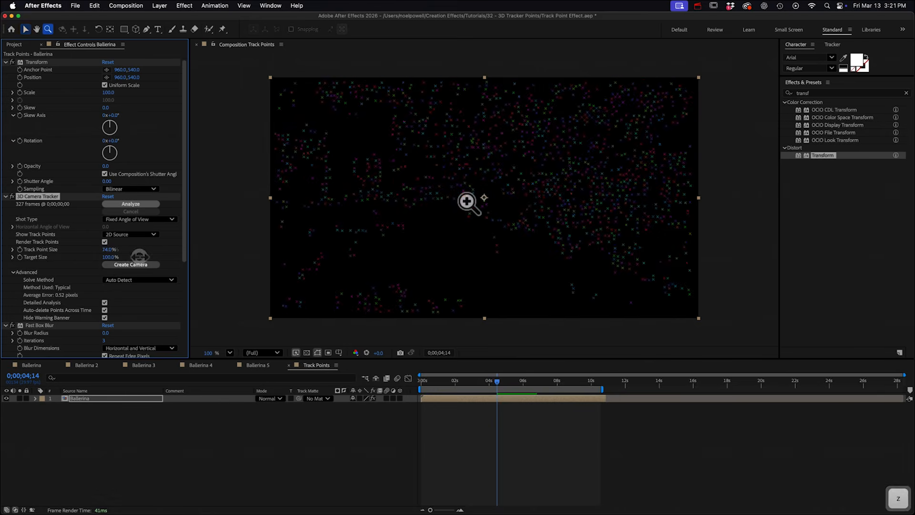
pyautogui.click(466, 202)
pyautogui.click(466, 201)
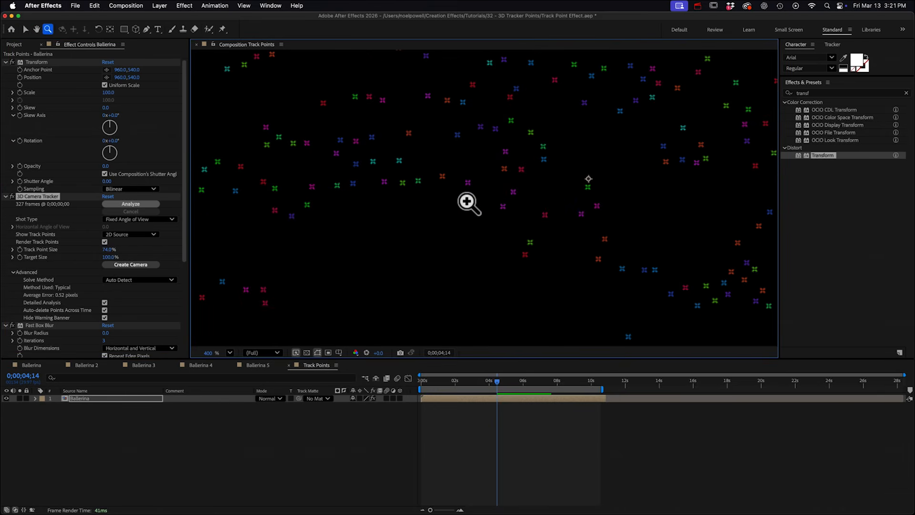
pyautogui.press('c')
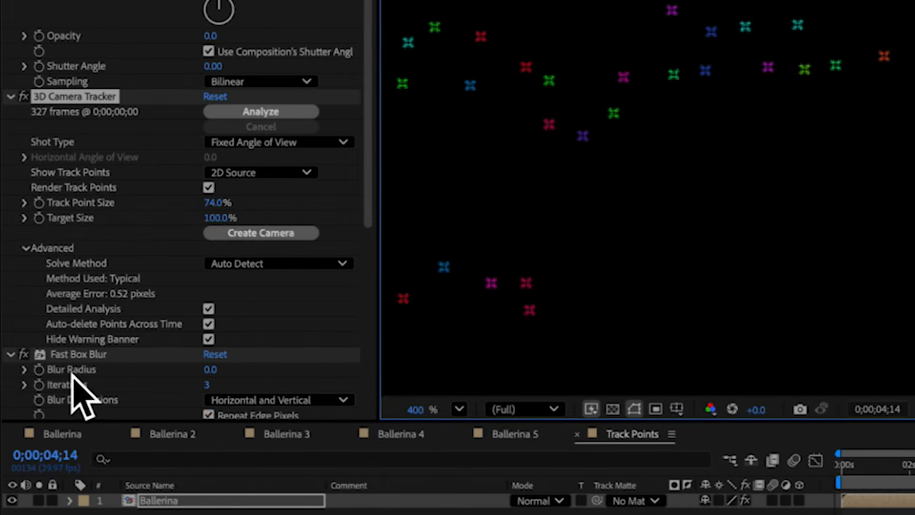
pyautogui.click(36, 334)
pyautogui.moveTo(210, 370); pyautogui.dragTo(236, 377)
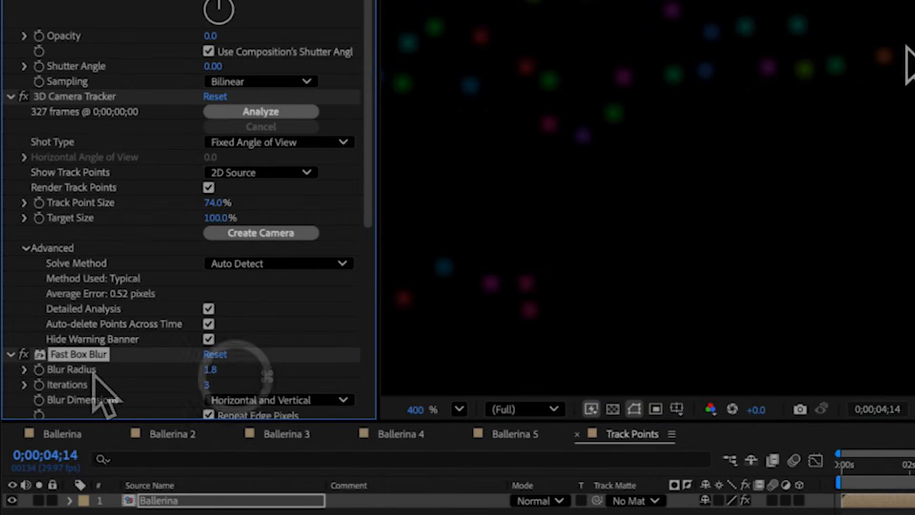
# In Levels, switch to the Alpha channel and tighten Alpha Input Black to about 7453 and Alpha Input White to about 9124
pyautogui.scroll(-5, 98, 384)
pyautogui.click(79, 181)
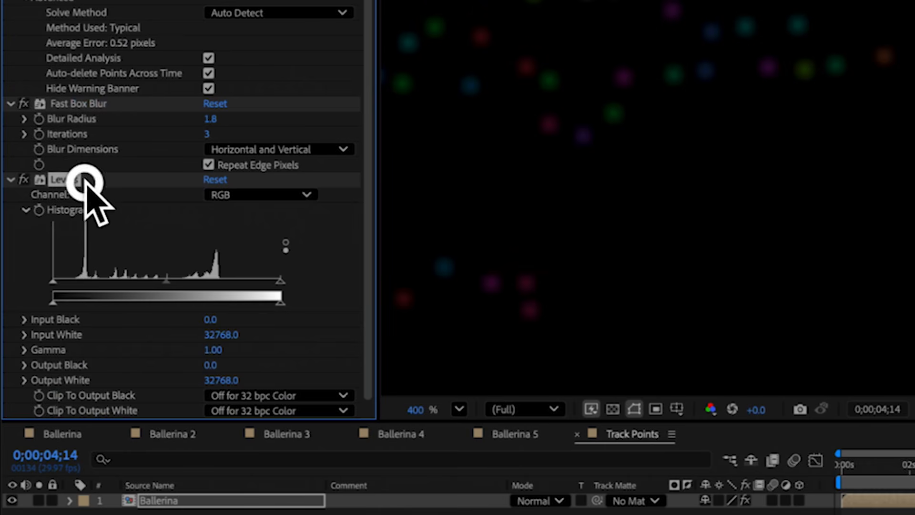
pyautogui.click(257, 197)
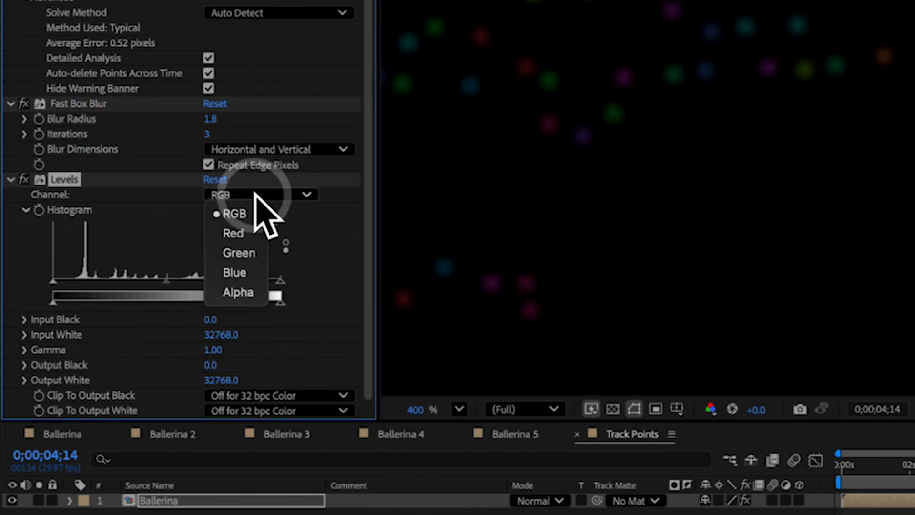
pyautogui.click(252, 294)
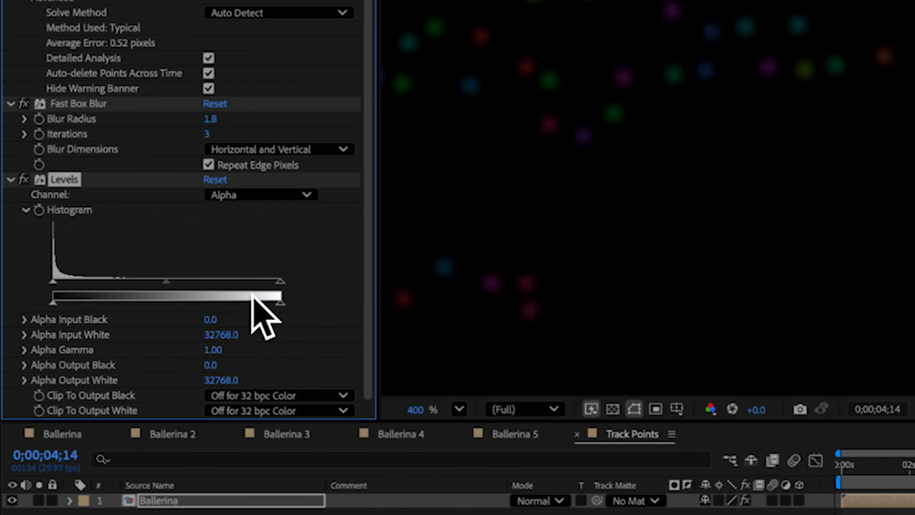
pyautogui.moveTo(280, 282); pyautogui.dragTo(149, 285)
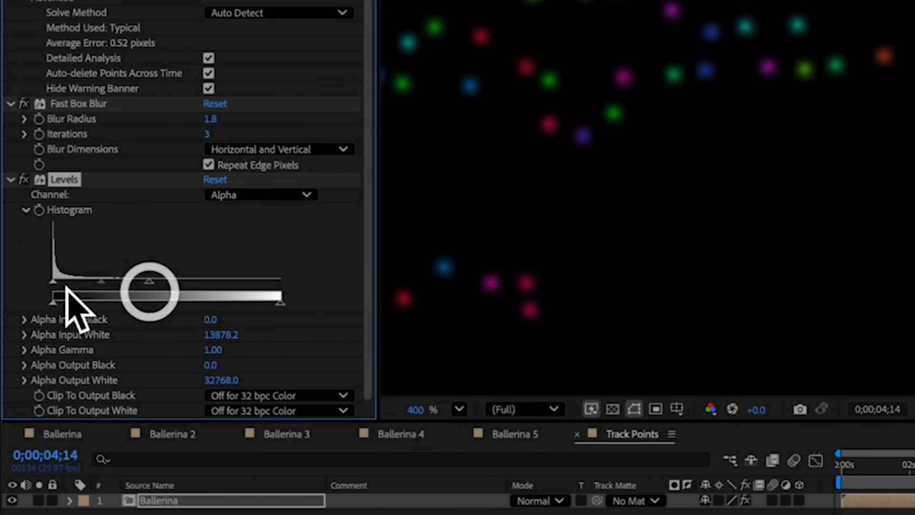
pyautogui.moveTo(54, 282); pyautogui.dragTo(80, 281)
pyautogui.moveTo(149, 282); pyautogui.dragTo(105, 282)
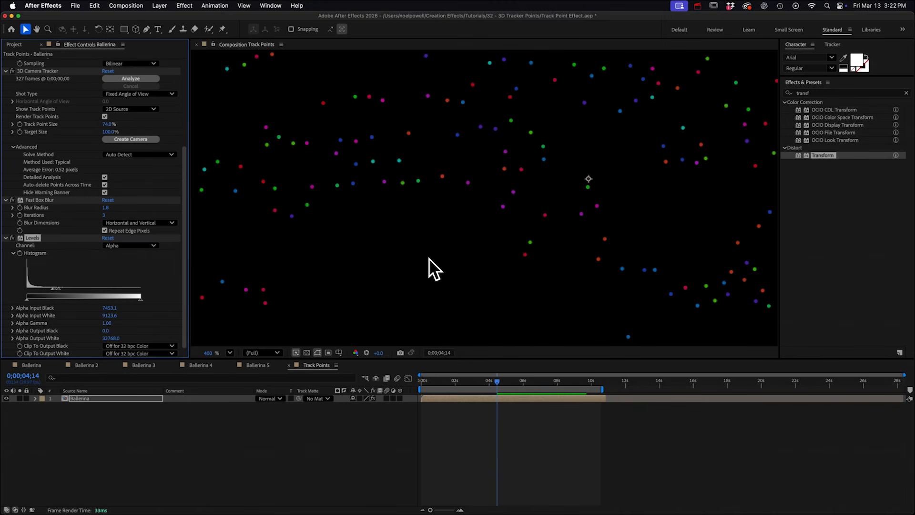
# Duplicate the Ballerina layer, rename the copy Ballerina 2, and keep duplicating it up to Ballerina 5
pyautogui.press('super+shift+p')
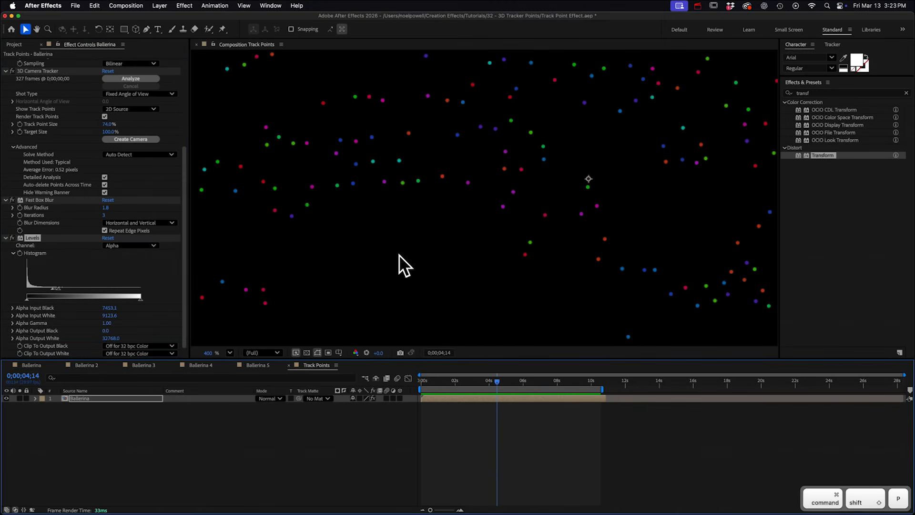
pyautogui.click(82, 399)
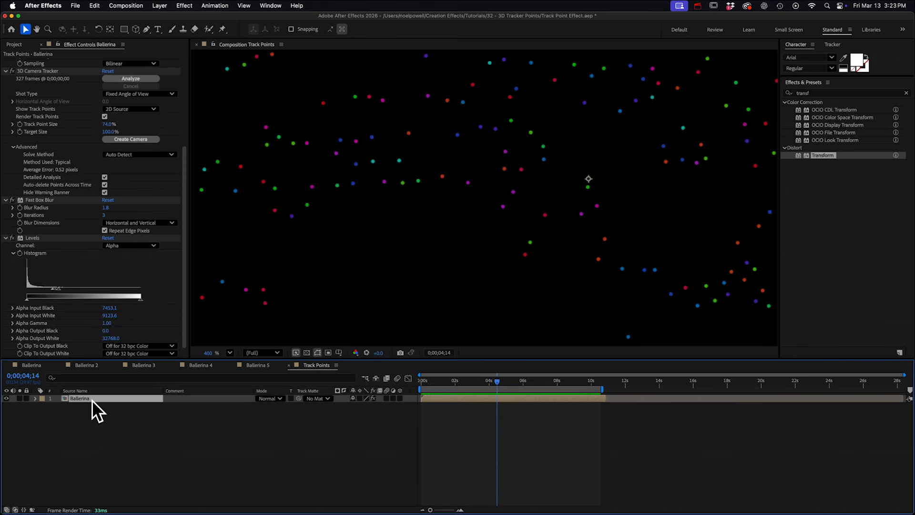
pyautogui.press('super+d')
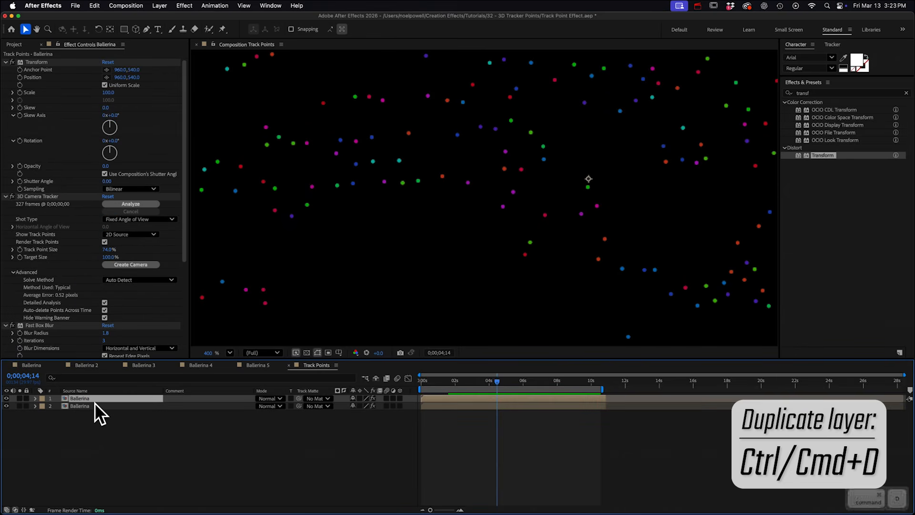
pyautogui.press('Return')
pyautogui.write('Ballerina 2')
pyautogui.press('Return')
pyautogui.press('super+d')
pyautogui.press('super+d')
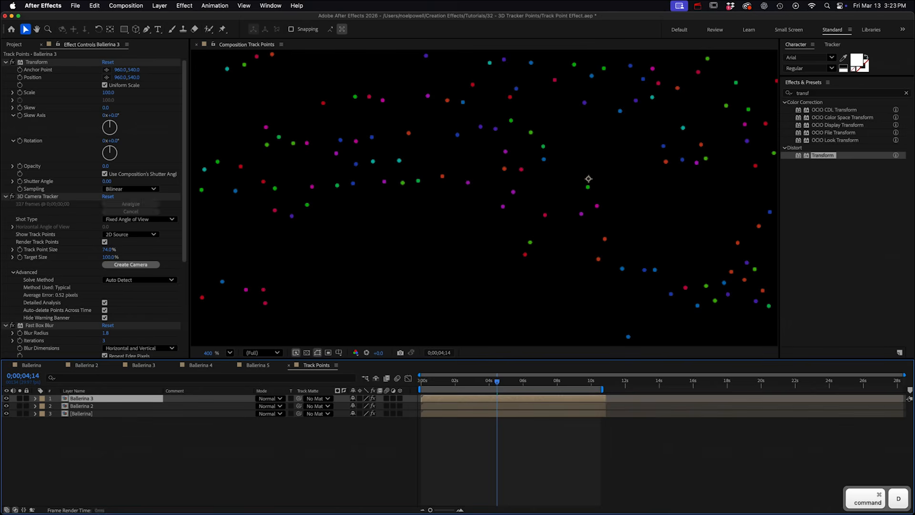
pyautogui.press('super+d')
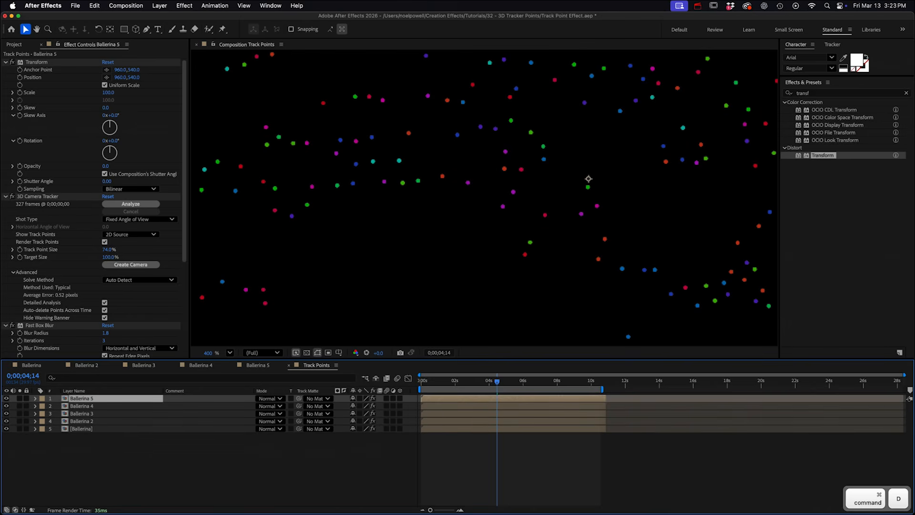
# Replace the Ballerina 2 layer's source with the Ballerina 2 composition, keeping its effects
pyautogui.click(86, 422)
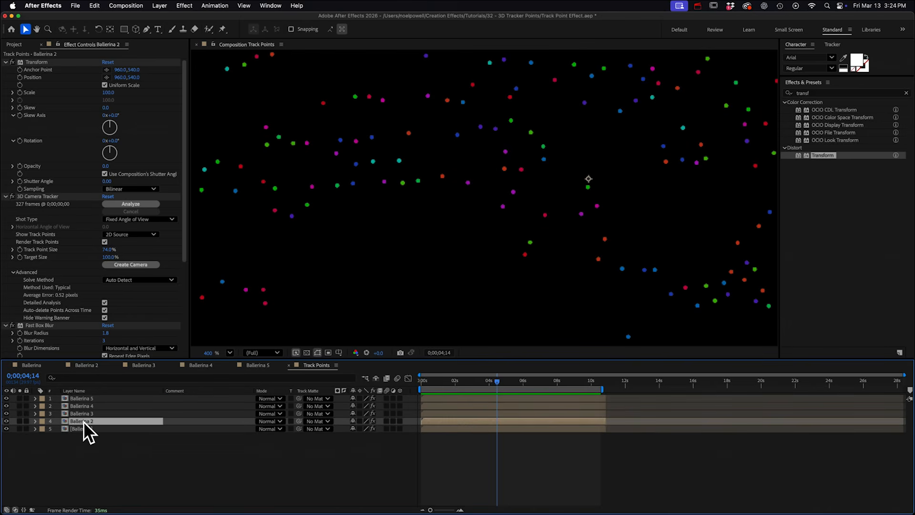
pyautogui.click(13, 45)
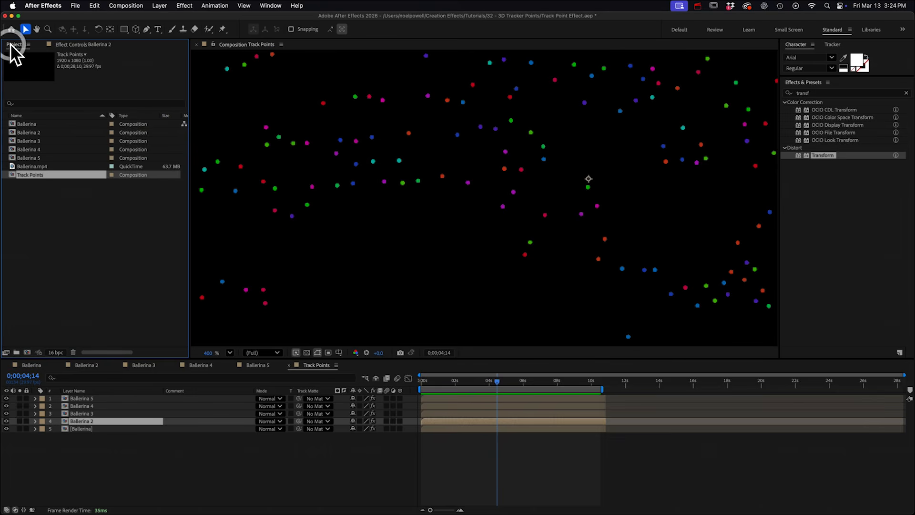
pyautogui.click(37, 133)
pyautogui.moveTo(35, 133); pyautogui.dragTo(134, 444)
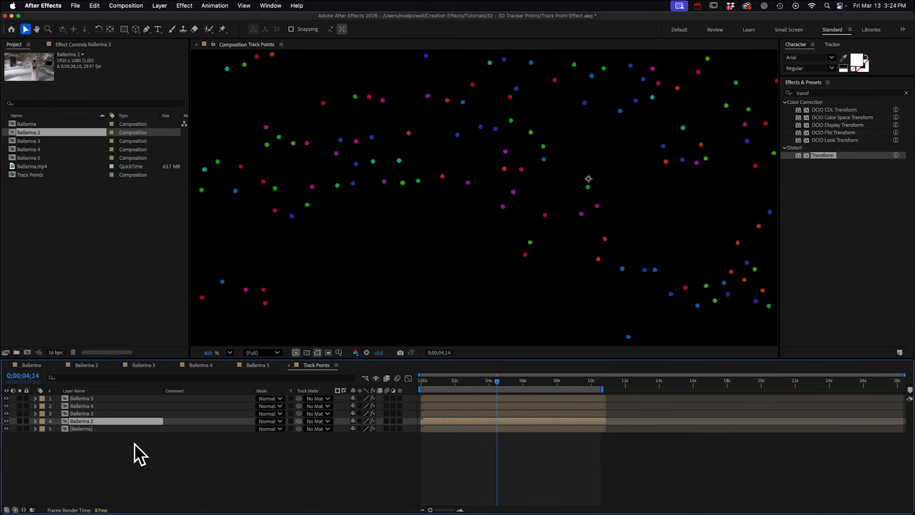
# Replace the sources of the Ballerina 3, Ballerina 4 and Ballerina 5 layers with their matching compositions
pyautogui.click(98, 414)
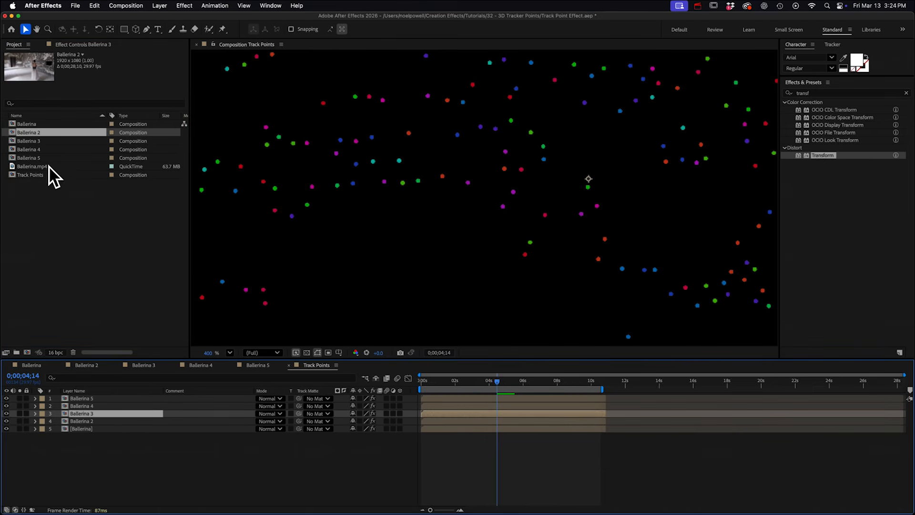
pyautogui.moveTo(35, 142); pyautogui.dragTo(100, 439)
pyautogui.click(92, 405)
pyautogui.moveTo(29, 149); pyautogui.dragTo(105, 436)
pyautogui.click(85, 398)
pyautogui.moveTo(28, 158); pyautogui.dragTo(122, 476)
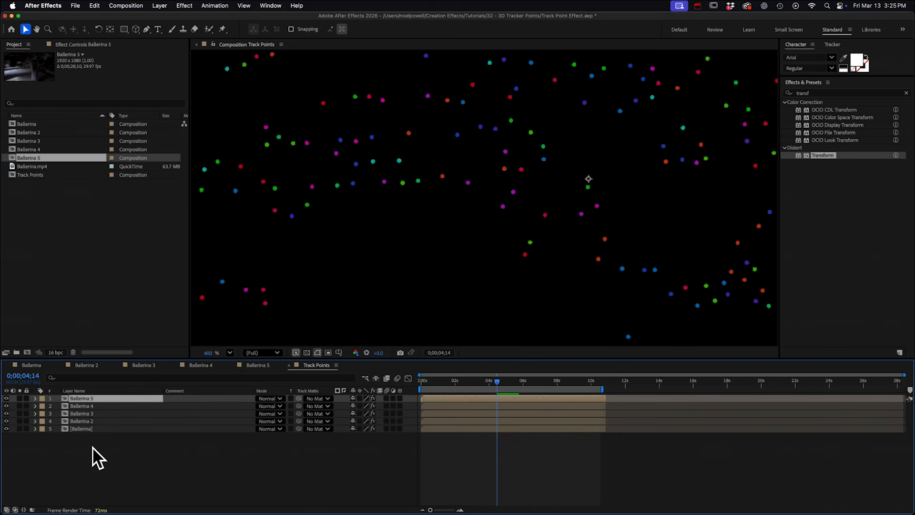
# Rerun the 3D Camera Tracker analysis on the Ballerina 5, 4, 3 and 2 layers and play back the combined track points
pyautogui.click(60, 45)
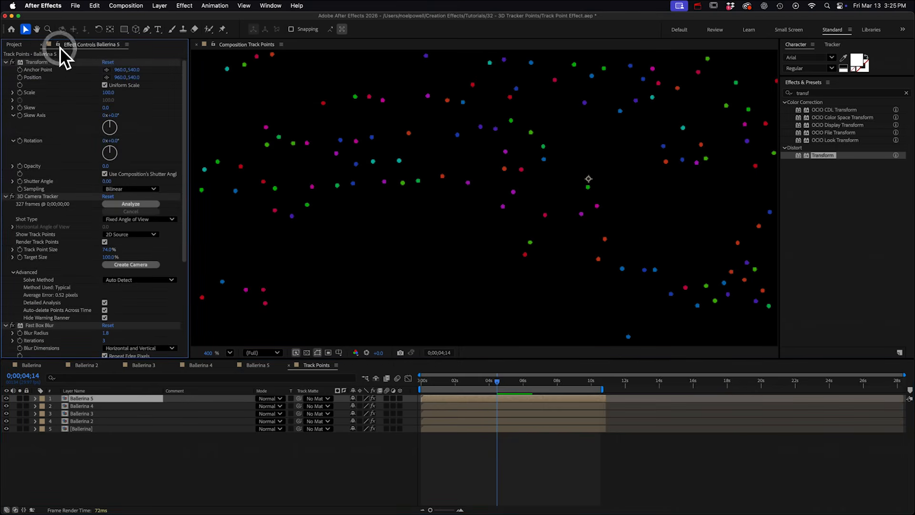
pyautogui.click(138, 204)
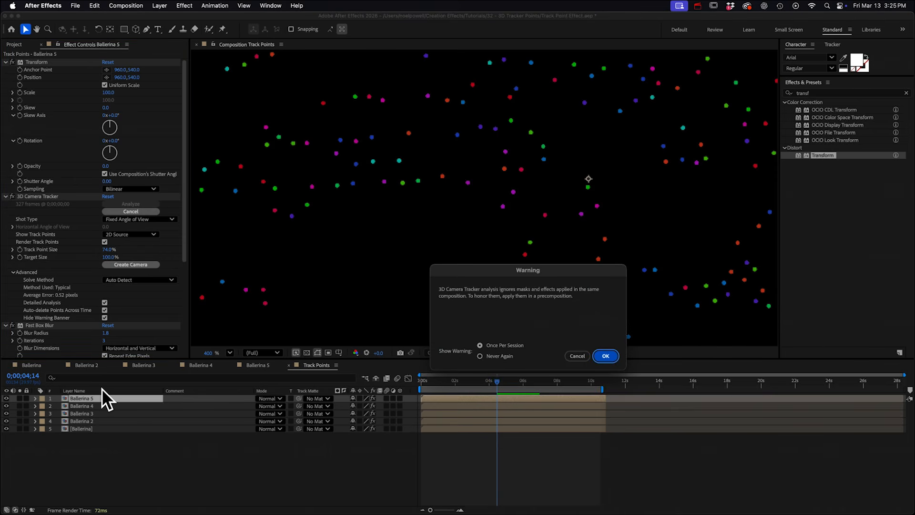
pyautogui.click(607, 356)
pyautogui.click(79, 407)
pyautogui.click(128, 203)
pyautogui.click(81, 414)
pyautogui.click(131, 204)
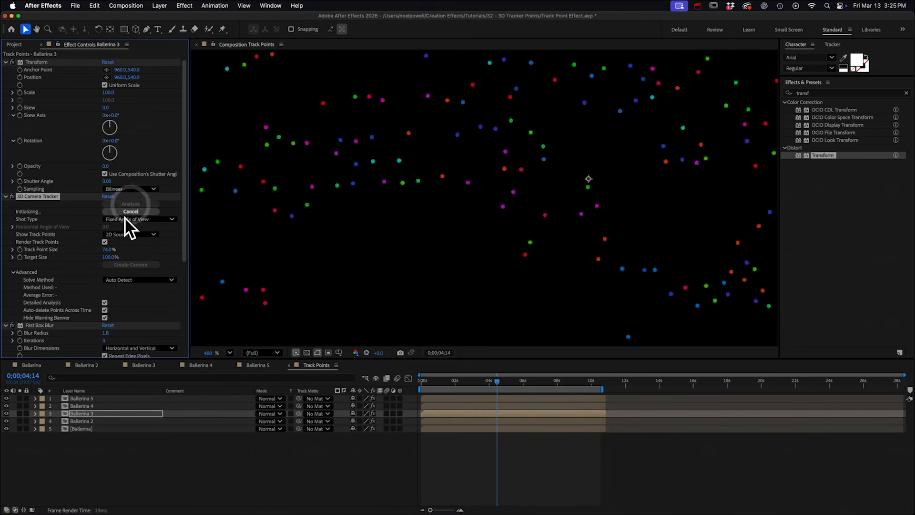
pyautogui.click(85, 421)
pyautogui.click(129, 203)
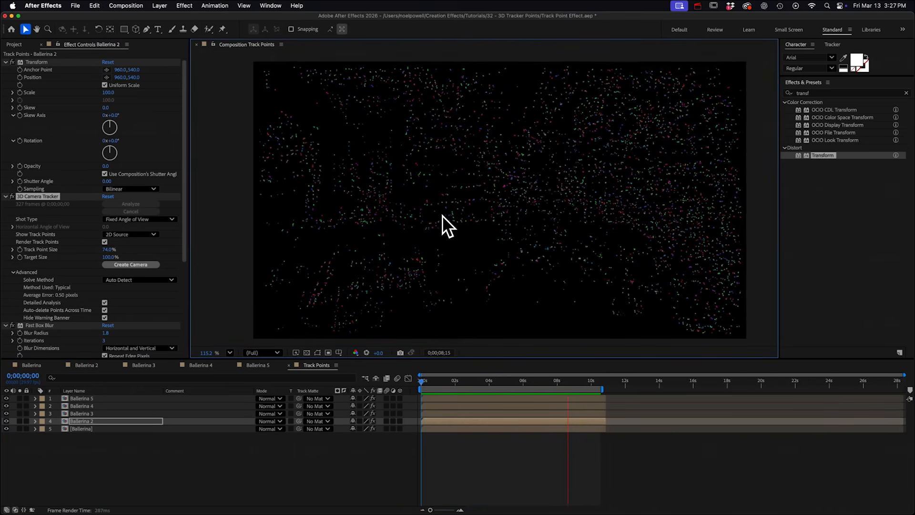
pyautogui.press('space')
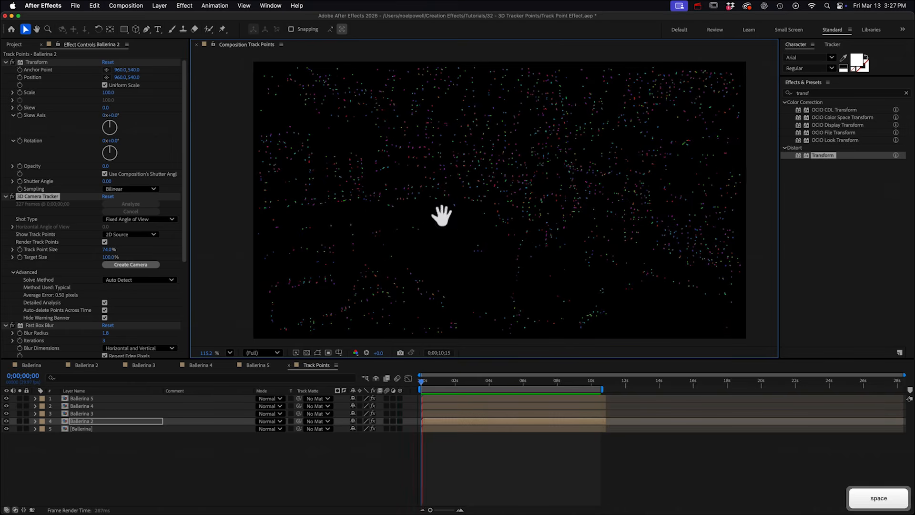
# Add the Ballerina composition as the uppermost layer, rename it Normal footage and hide it
pyautogui.click(12, 44)
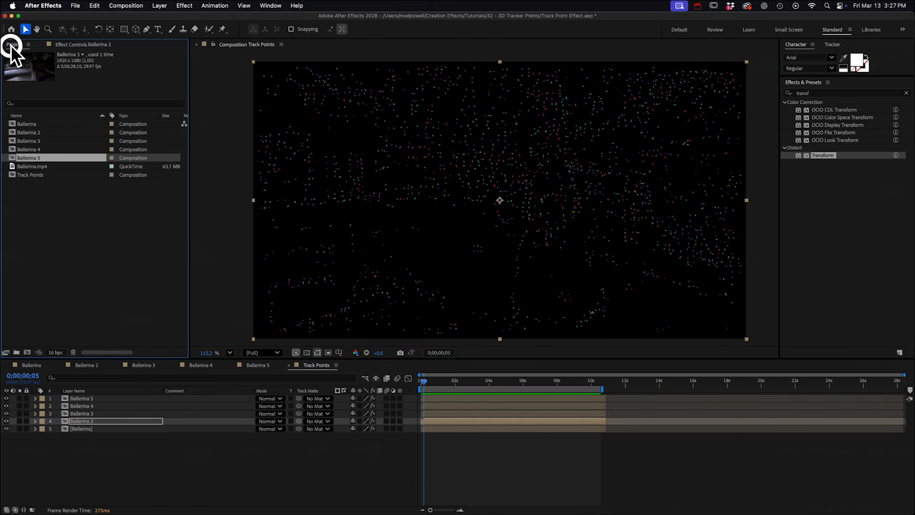
pyautogui.moveTo(21, 125); pyautogui.dragTo(90, 399)
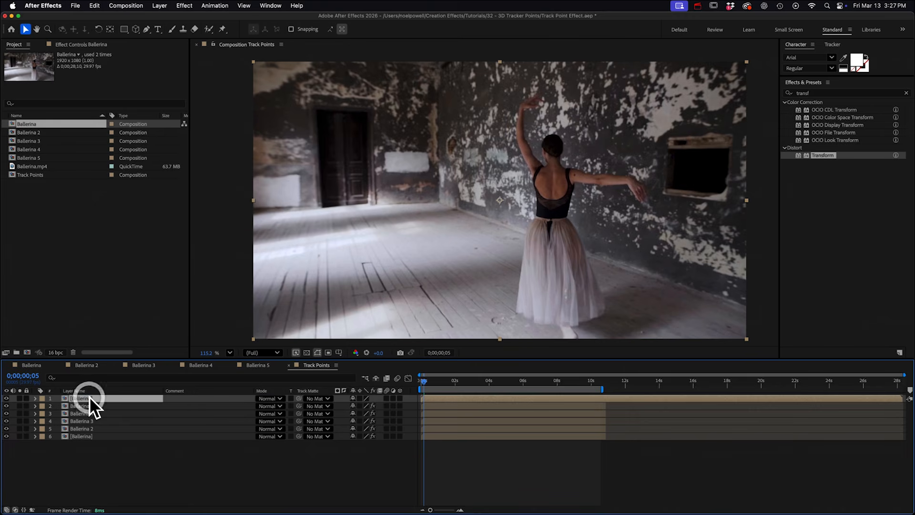
pyautogui.press('Return')
pyautogui.write('Normal footage')
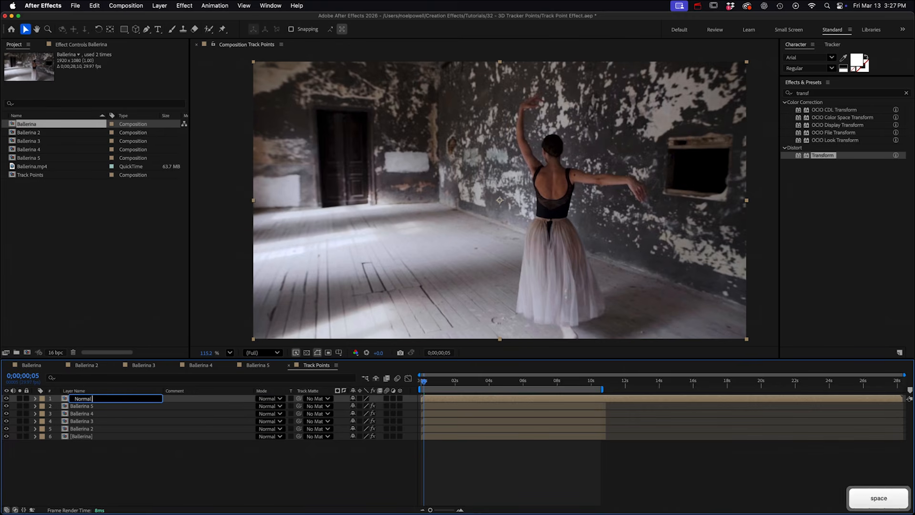
pyautogui.press('Return')
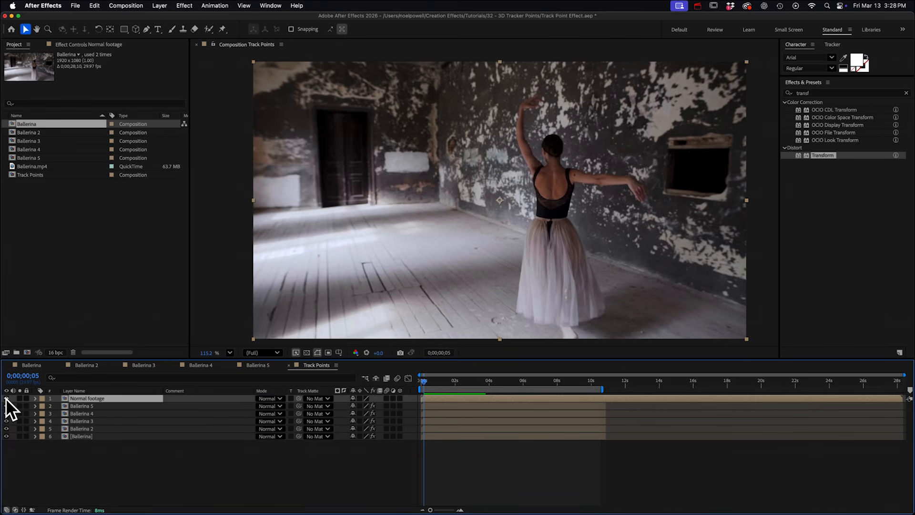
pyautogui.click(6, 398)
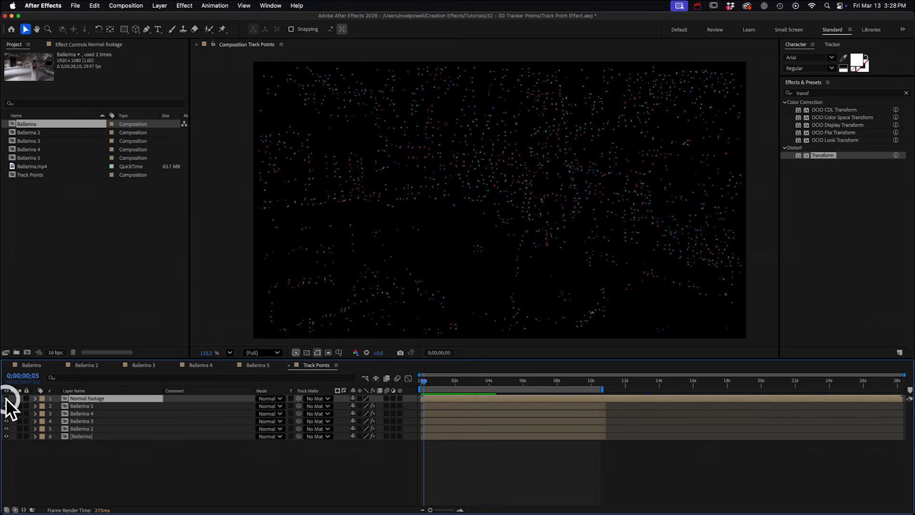
# Assign Normal footage as the track matte for all five Ballerina track point layers and switch it to a luma matte
pyautogui.click(82, 405)
pyautogui.keyDown('shift'); pyautogui.click(87, 436); pyautogui.keyUp('shift')
pyautogui.moveTo(298, 406); pyautogui.dragTo(91, 396)
pyautogui.click(338, 406)
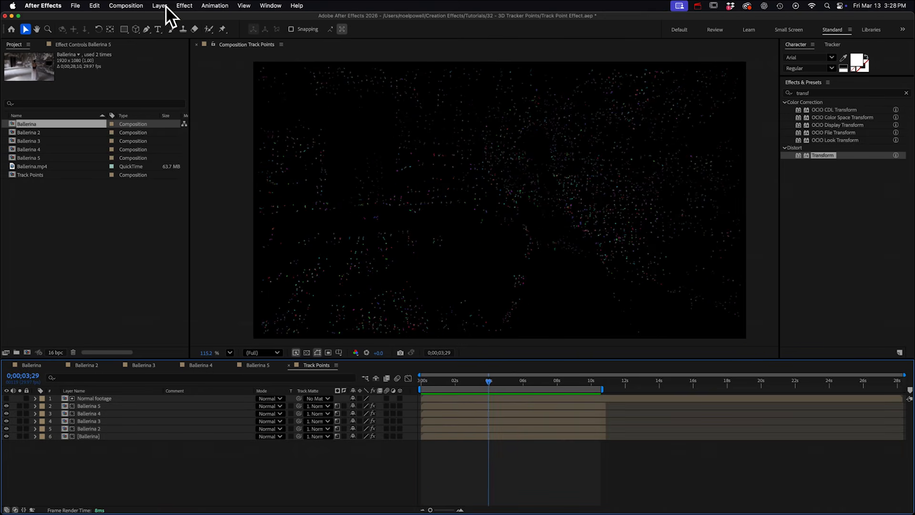
# Create an adjustment layer above all the layers and apply the AfterGlow preset to it
pyautogui.click(165, 6)
pyautogui.moveTo(193, 18)
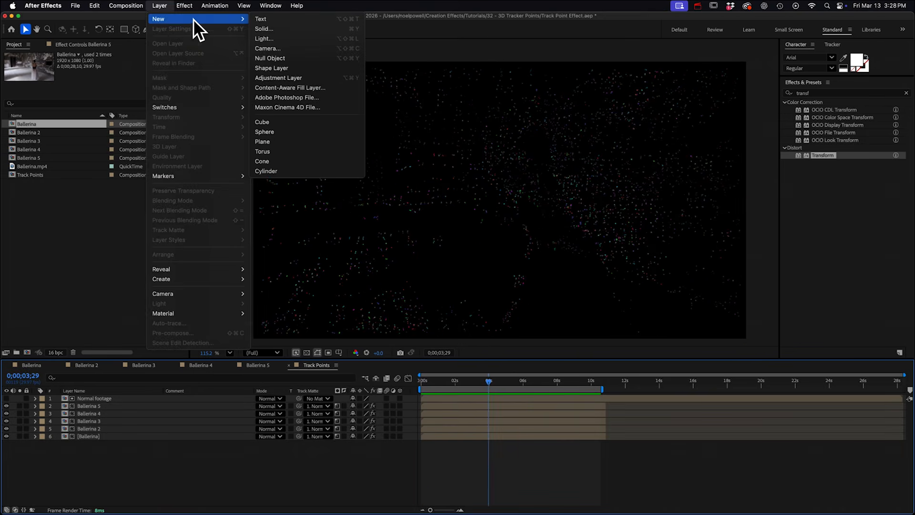
pyautogui.click(283, 77)
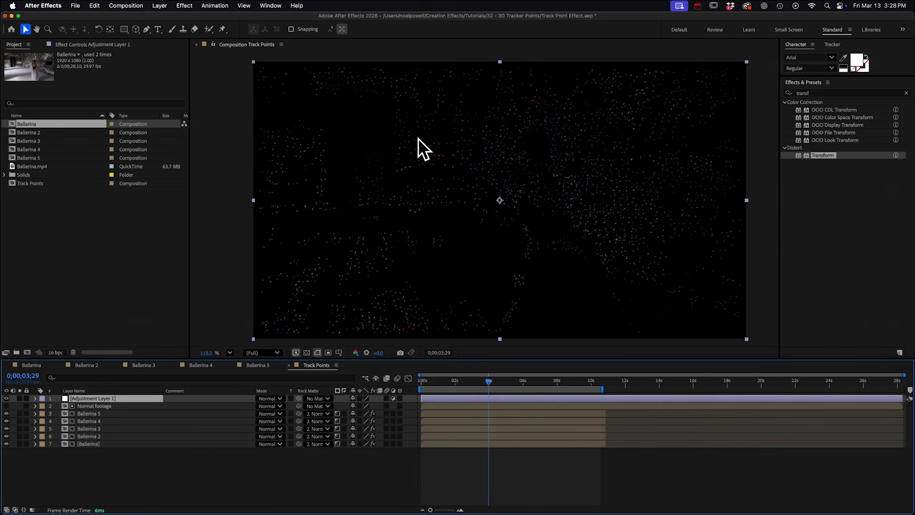
pyautogui.click(822, 93)
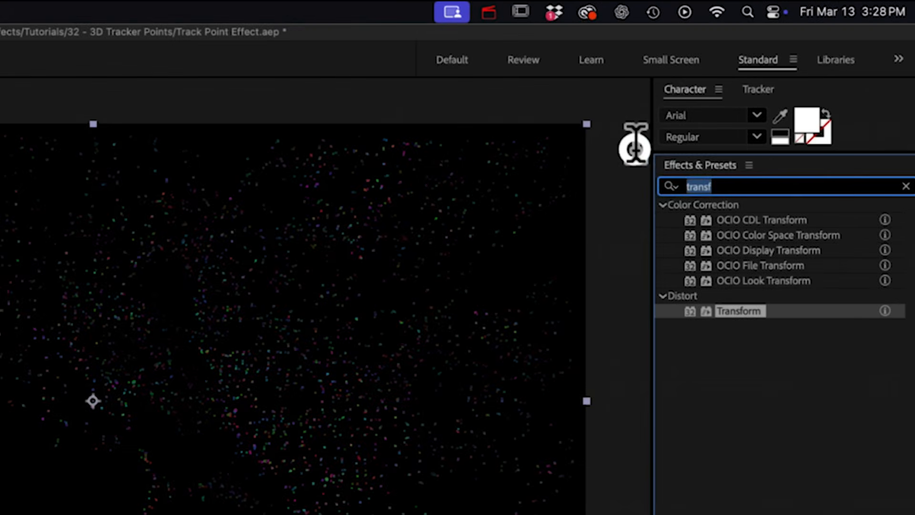
pyautogui.write('after')
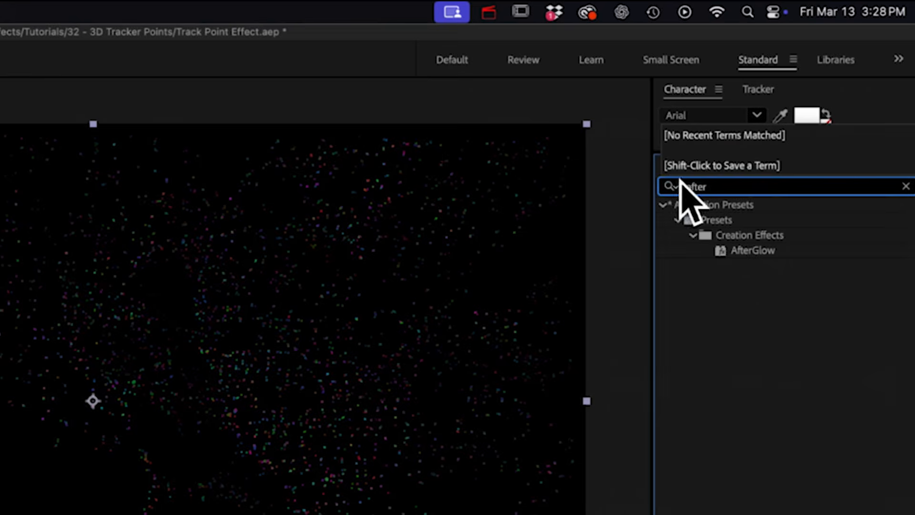
pyautogui.moveTo(757, 252); pyautogui.dragTo(398, 211)
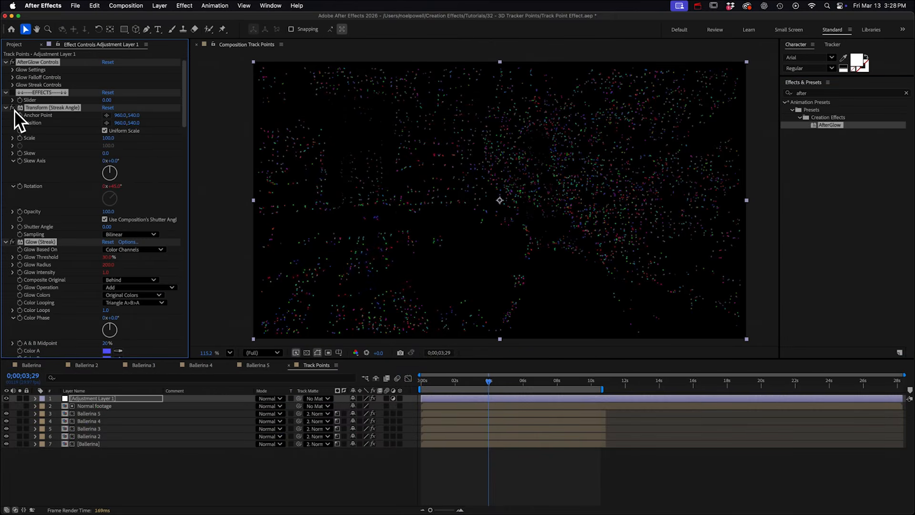
# Collapse the preset's effects and, in AfterGlow's Glow Settings, set Threshold to 51% and Radius to 2, and raise Large Glow Opacity
pyautogui.click(5, 93)
pyautogui.click(27, 160)
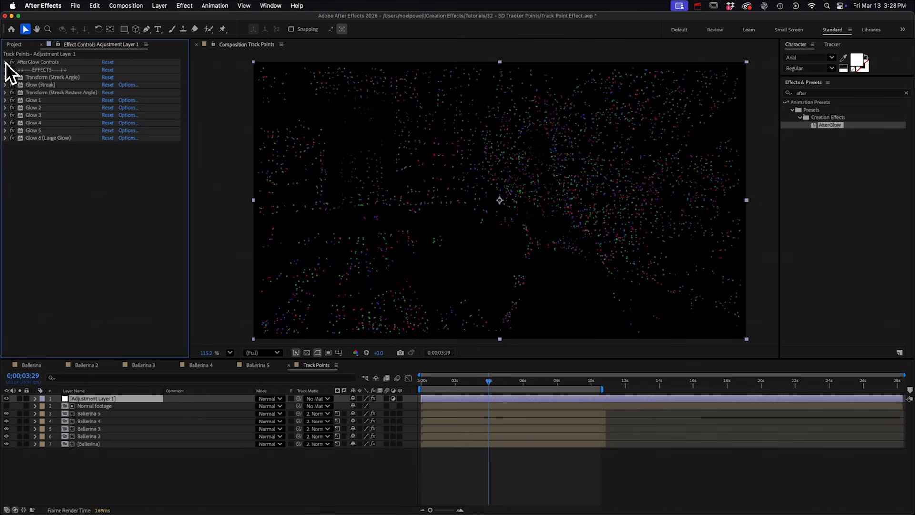
pyautogui.click(5, 63)
pyautogui.click(13, 69)
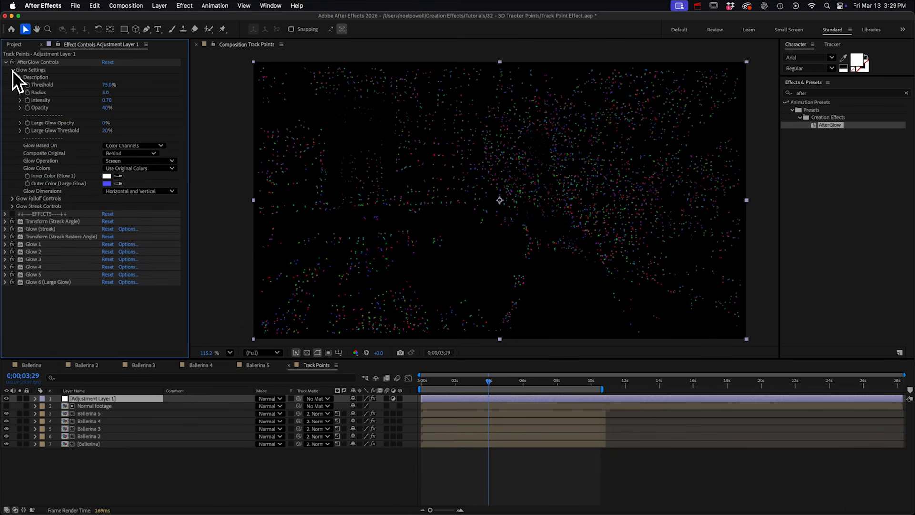
pyautogui.moveTo(106, 86); pyautogui.dragTo(99, 89)
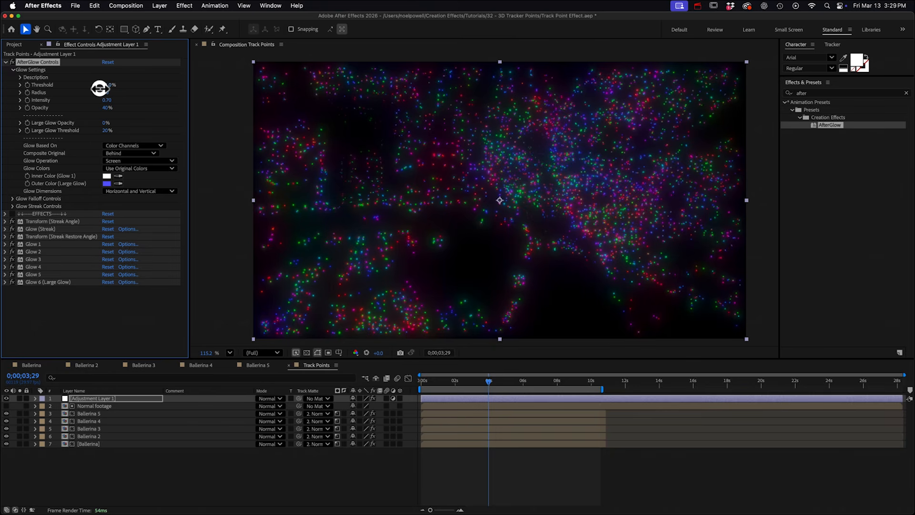
pyautogui.write('2')
pyautogui.press('Return')
pyautogui.moveTo(105, 124); pyautogui.dragTo(116, 124)
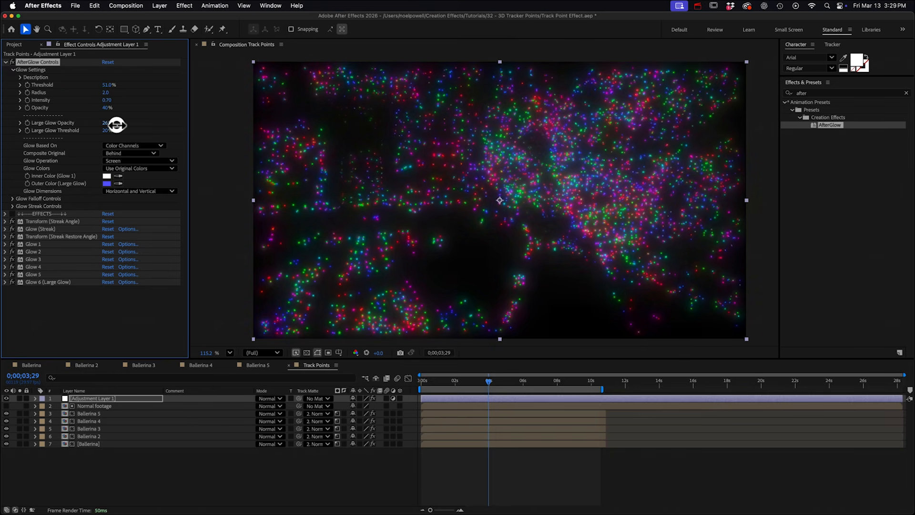